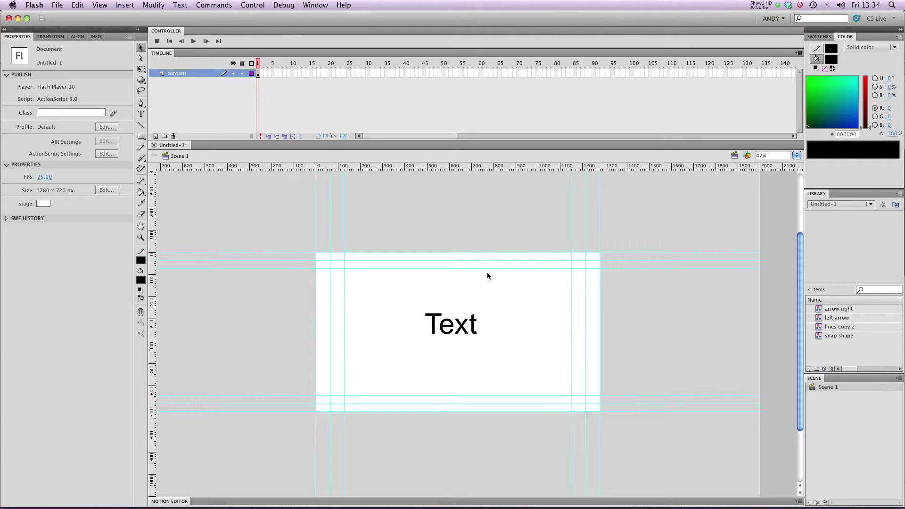
# - Convert the Text object into a Graphic symbol named 'text' and nudge its instance on stage
pyautogui.moveTo(372, 281); pyautogui.dragTo(555, 377)
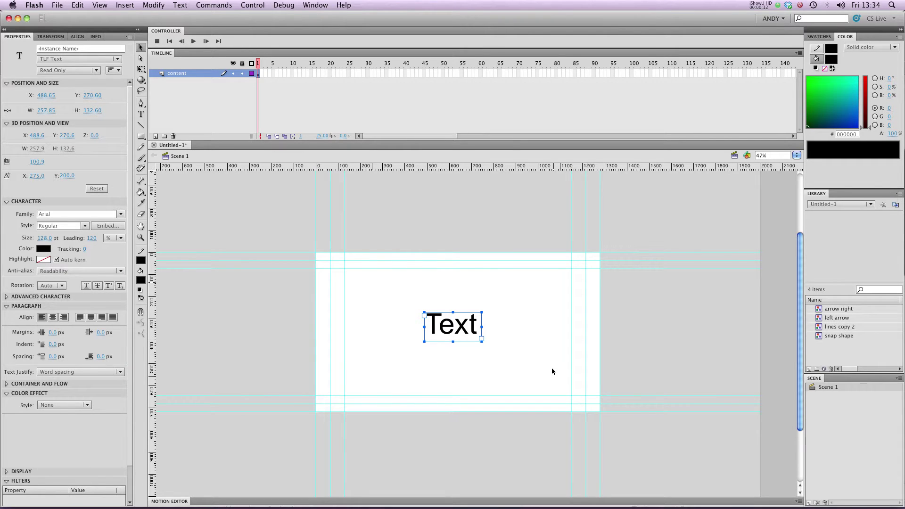
pyautogui.click(553, 372)
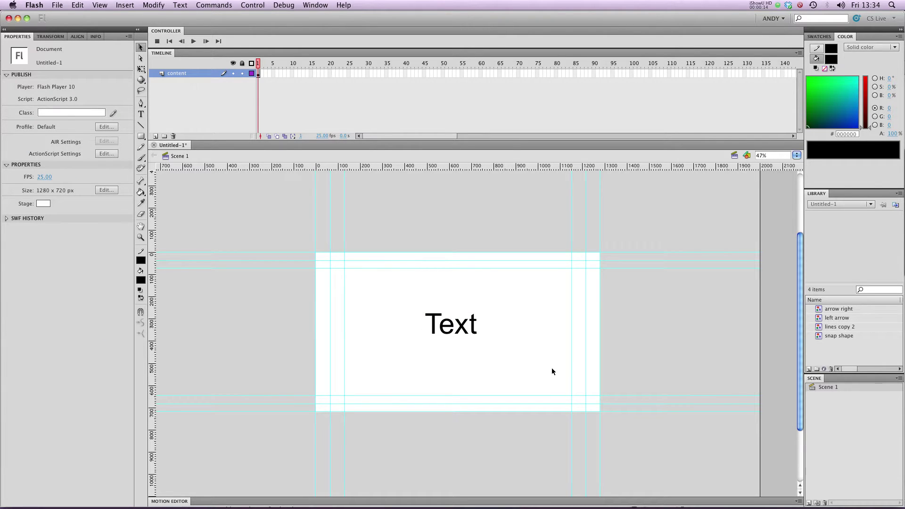
pyautogui.moveTo(550, 367); pyautogui.dragTo(409, 272)
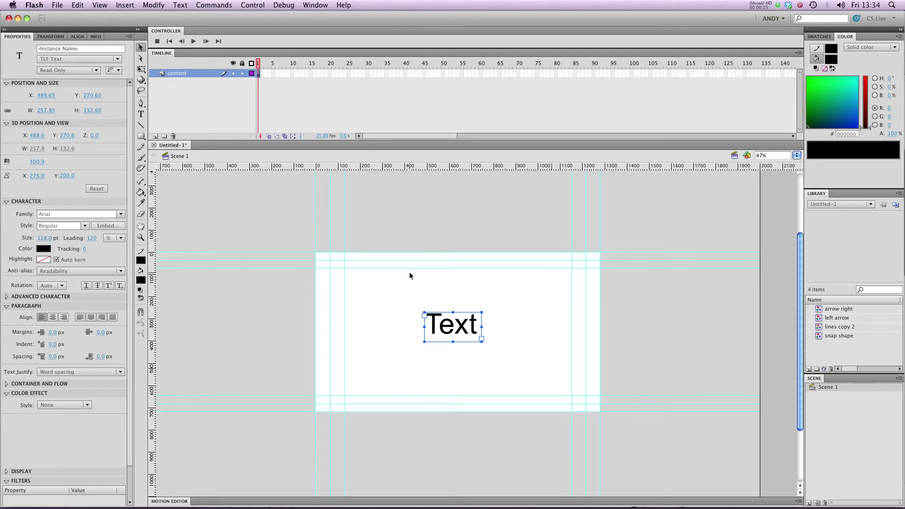
pyautogui.rightClick(436, 317)
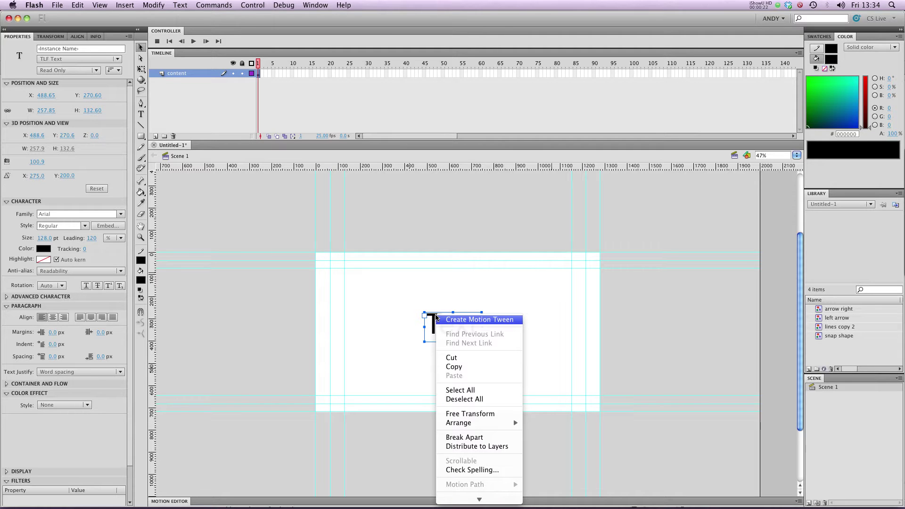
pyautogui.click(472, 499)
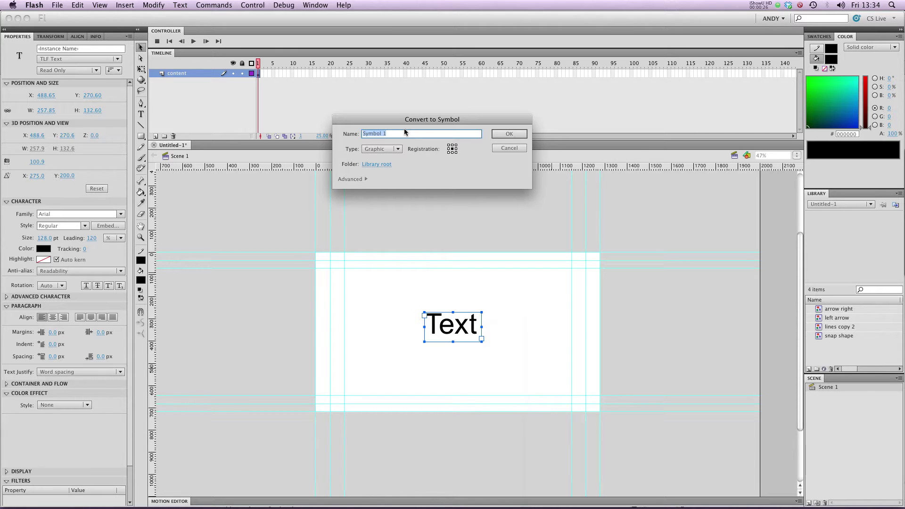
pyautogui.write('text')
pyautogui.press('Return')
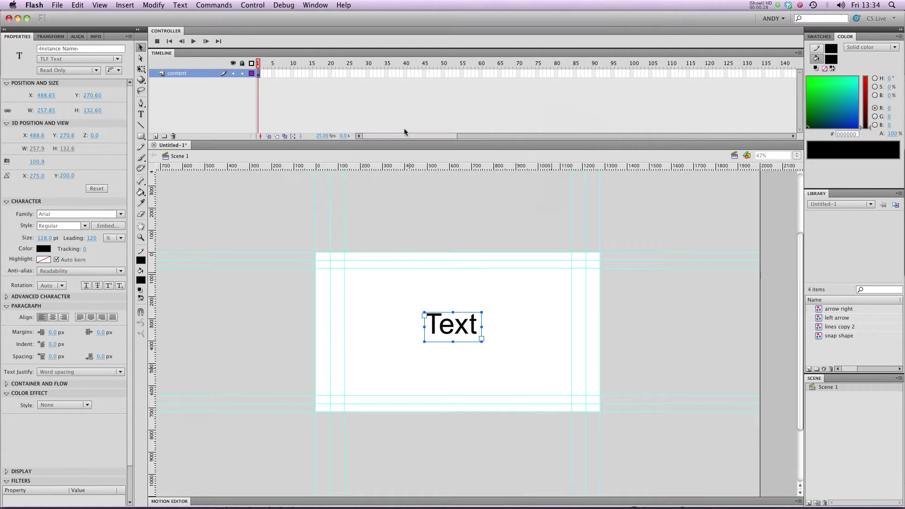
pyautogui.click(493, 299)
pyautogui.moveTo(452, 327)
pyautogui.mouseDown()
pyautogui.moveTo(330, 329)
pyautogui.moveTo(468, 330)
pyautogui.mouseUp()
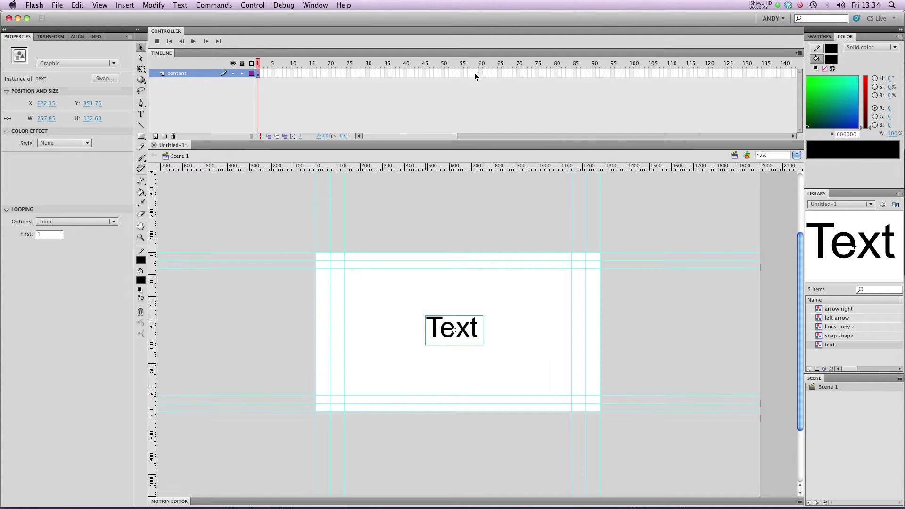
# - Extend the layer to frame 70 and turn frames 1–70 into a motion tween
pyautogui.click(518, 74)
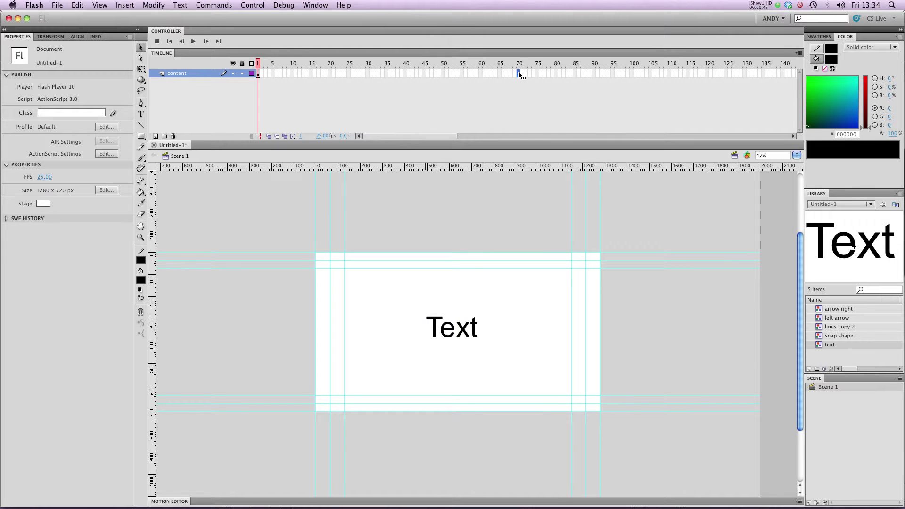
pyautogui.rightClick(519, 74)
pyautogui.click(548, 108)
pyautogui.rightClick(459, 73)
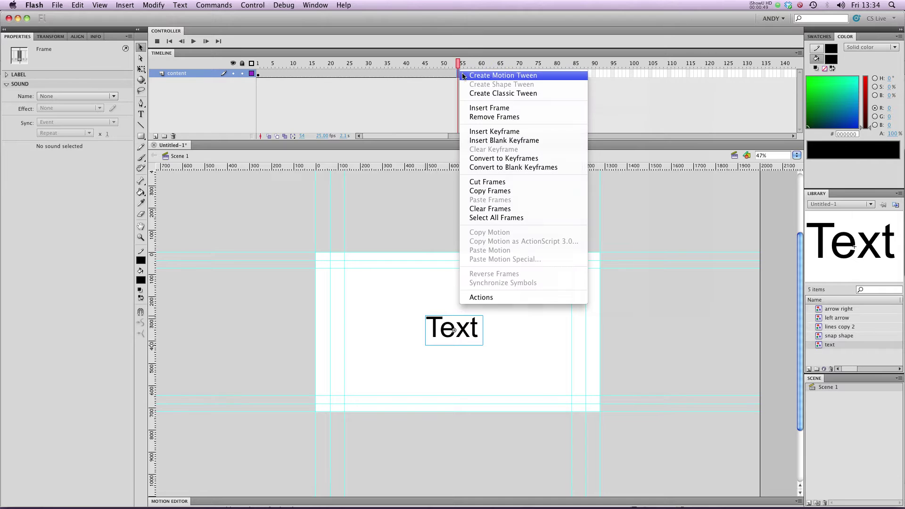
pyautogui.click(463, 75)
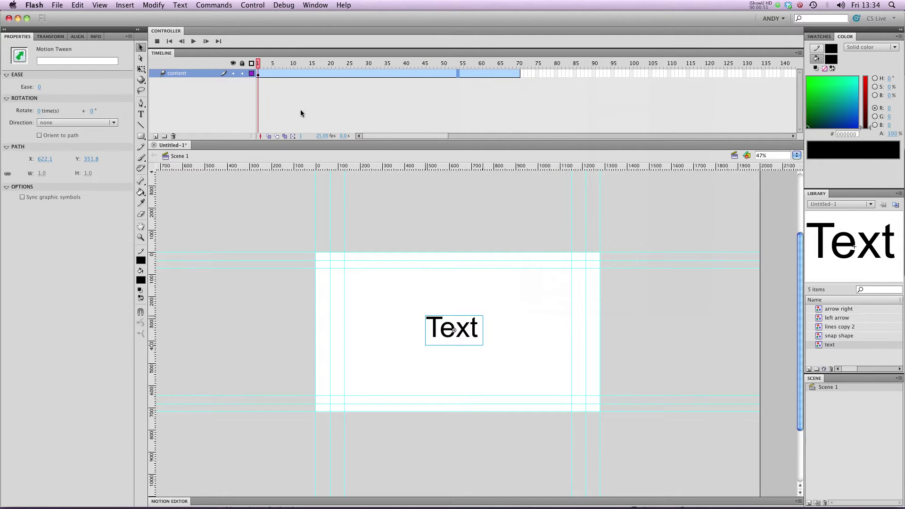
# - Scale the Text instance up hugely at frame 1 with Free Transform
pyautogui.click(141, 69)
pyautogui.moveTo(425, 316); pyautogui.dragTo(291, 250)
pyautogui.moveTo(410, 319); pyautogui.dragTo(414, 345)
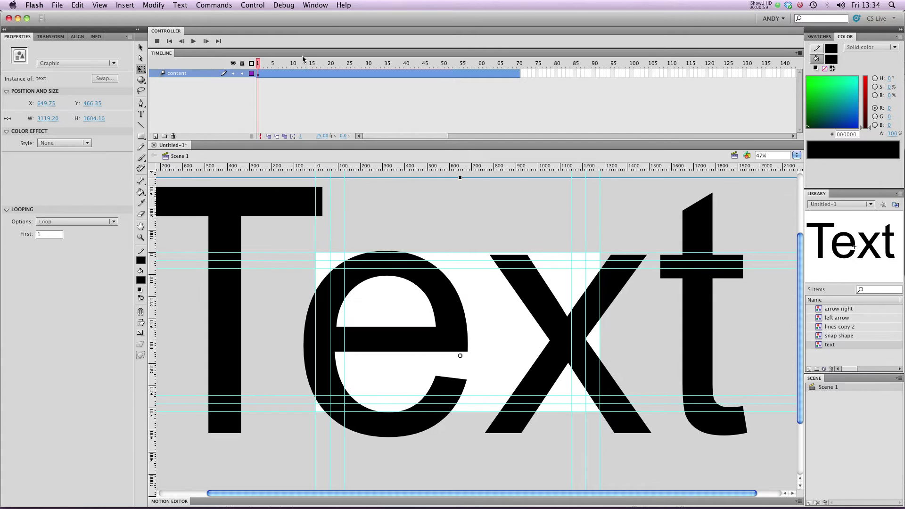
pyautogui.moveTo(306, 63); pyautogui.dragTo(518, 66)
# - Shrink the Text back to normal size at frame 70, then preview the tween from frame 1
pyautogui.rightClick(517, 73)
pyautogui.click(538, 79)
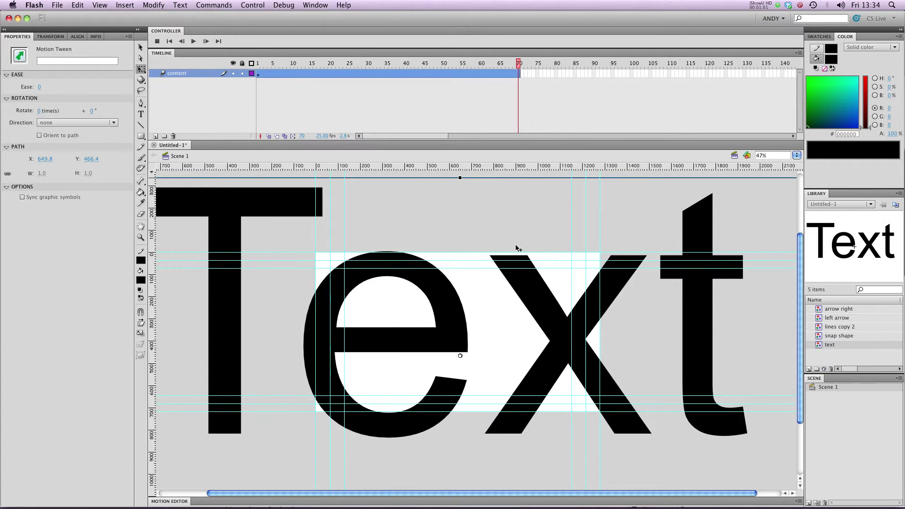
pyautogui.moveTo(219, 226); pyautogui.dragTo(279, 250)
pyautogui.moveTo(173, 202); pyautogui.dragTo(443, 336)
pyautogui.click(257, 73)
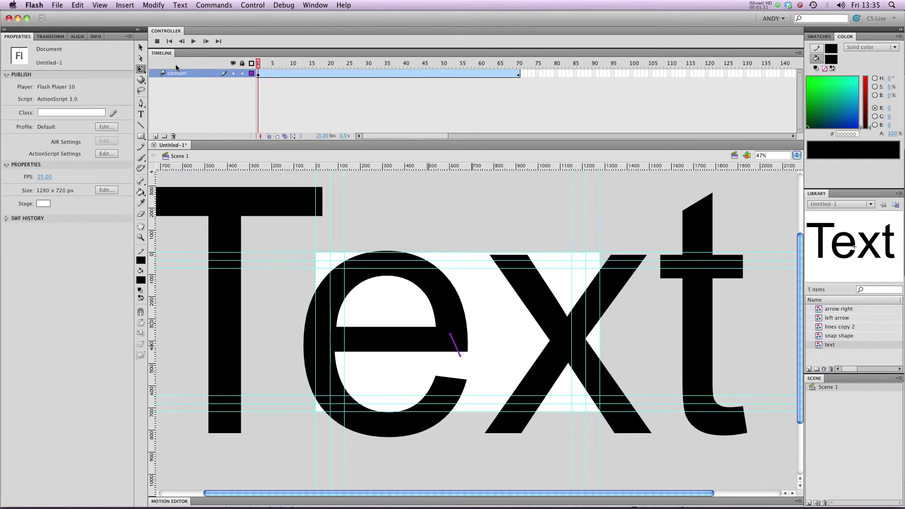
pyautogui.click(195, 43)
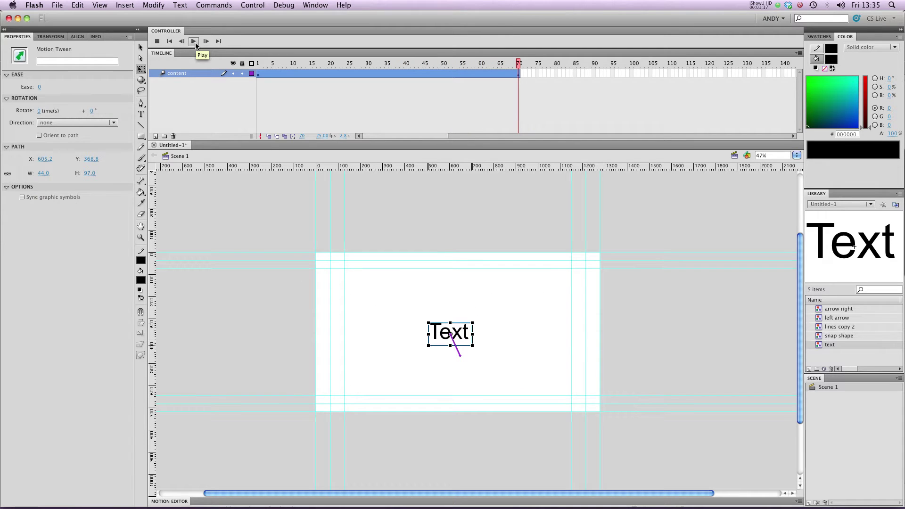
pyautogui.click(194, 41)
# - Add Layer 2, delete the content layer, and place a text symbol instance left of the stage
pyautogui.click(155, 136)
pyautogui.click(173, 83)
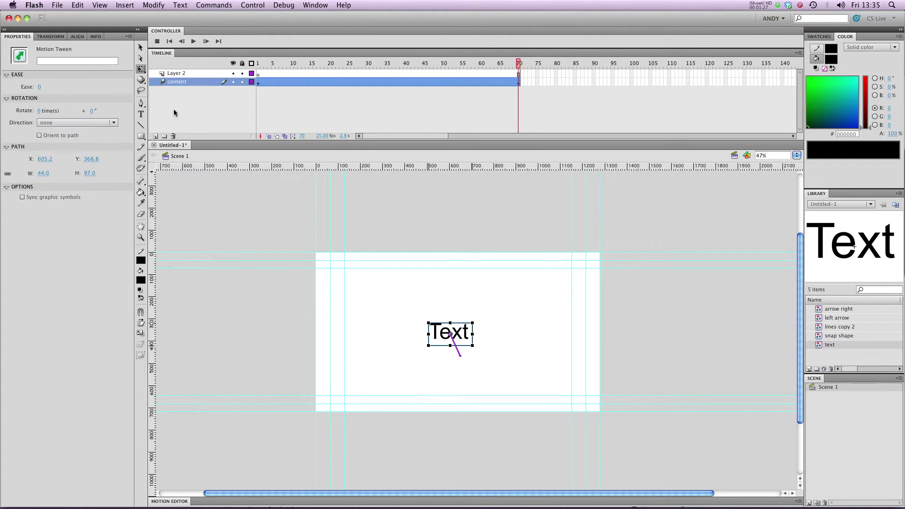
pyautogui.click(173, 137)
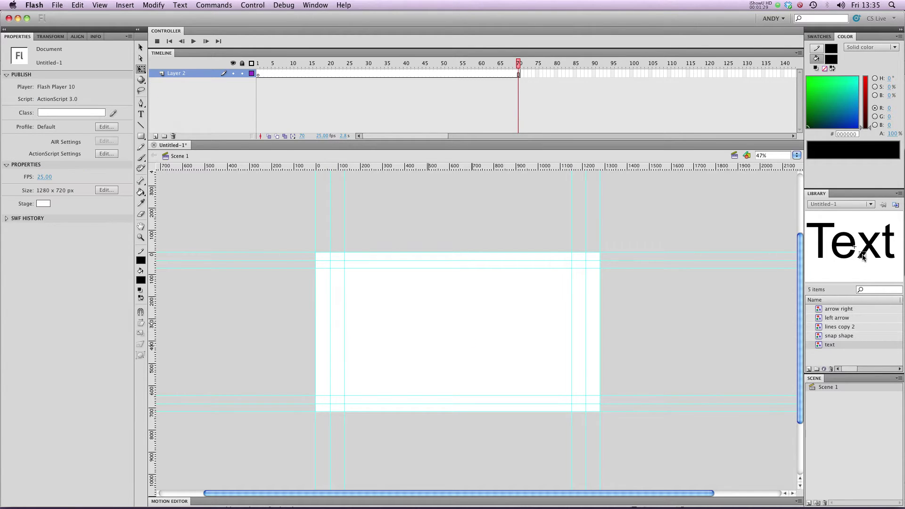
pyautogui.moveTo(393, 298); pyautogui.dragTo(286, 334)
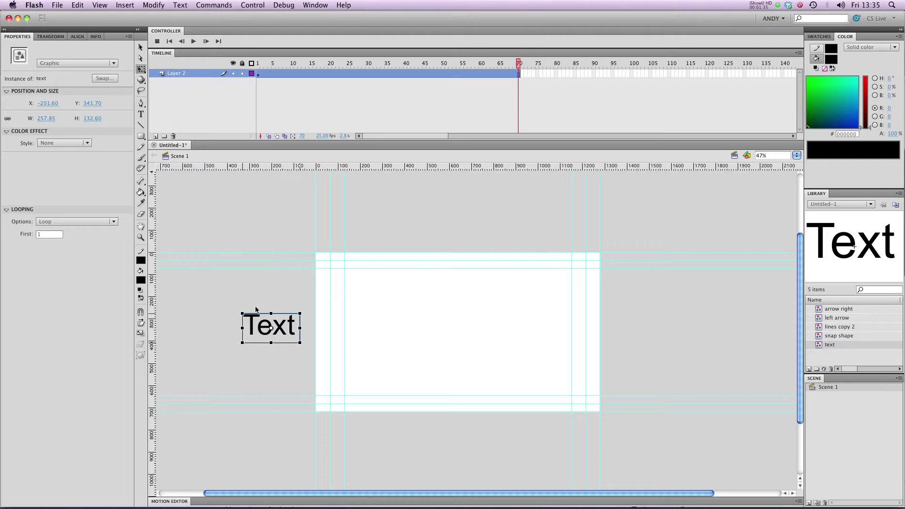
# - Tween Layer 2 so the Text moves to stage centre at frame 70, then preview it
pyautogui.click(436, 65)
pyautogui.rightClick(419, 73)
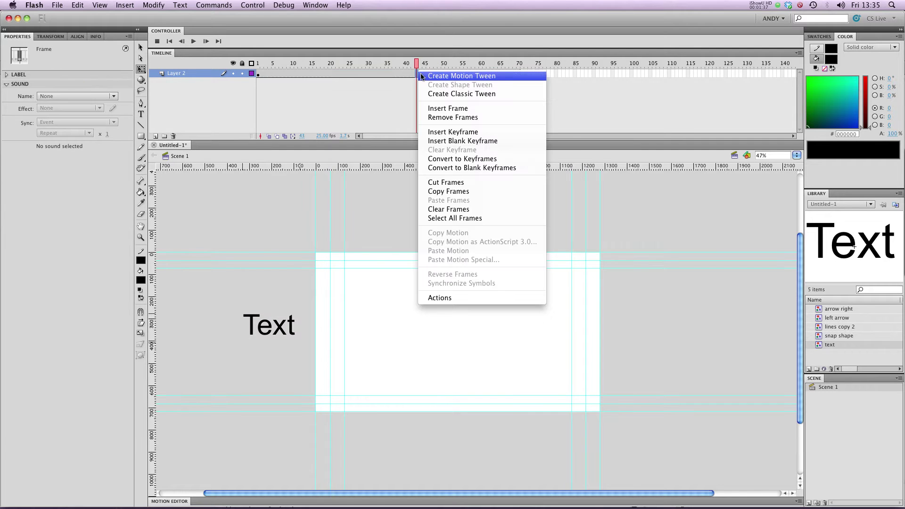
pyautogui.click(423, 77)
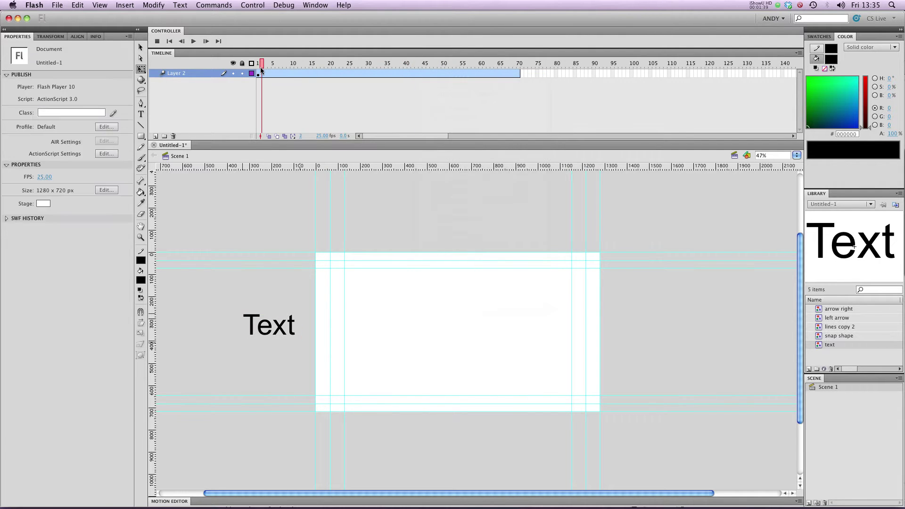
pyautogui.moveTo(283, 332); pyautogui.dragTo(465, 336)
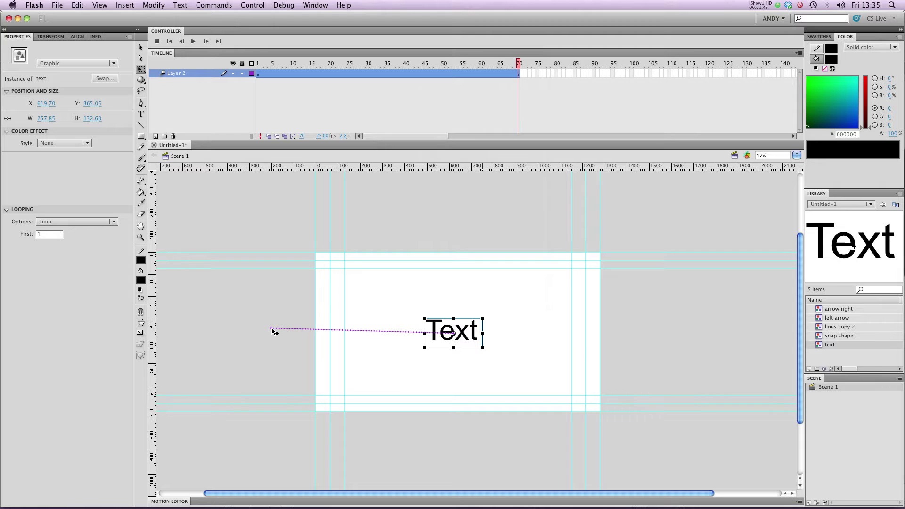
pyautogui.press('v')
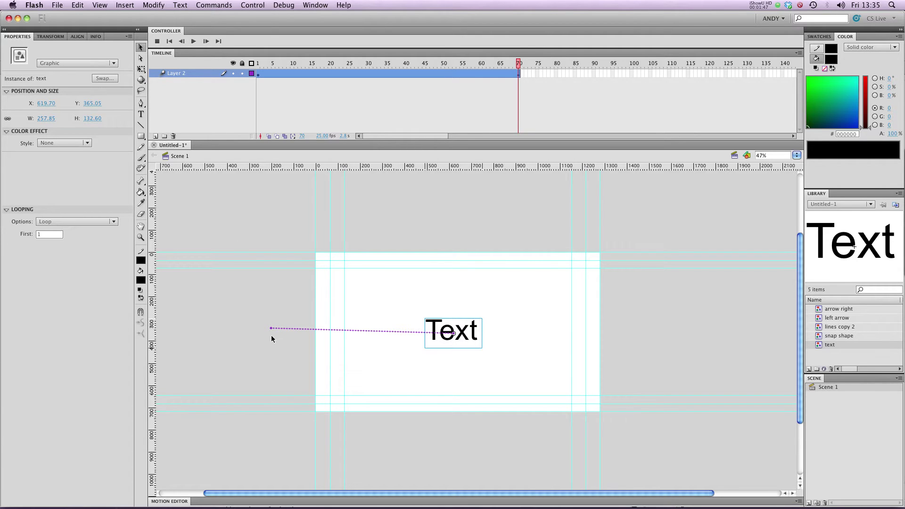
pyautogui.moveTo(272, 329); pyautogui.dragTo(272, 333)
pyautogui.click(415, 74)
pyautogui.click(257, 63)
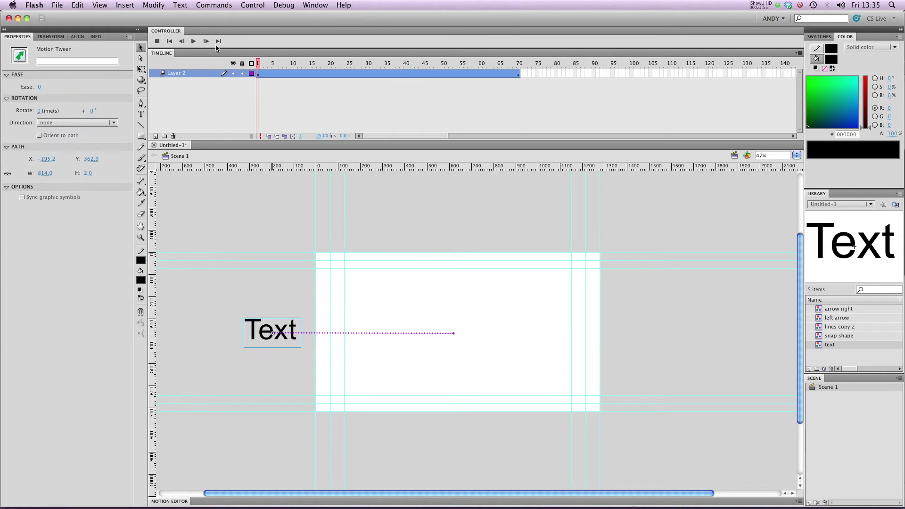
pyautogui.click(193, 41)
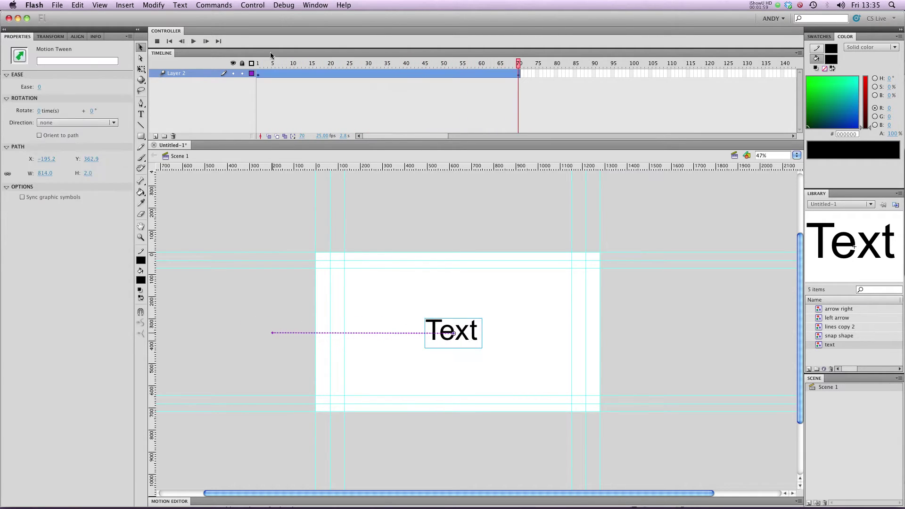
# - In the Motion Editor, add a Bounce In ease and apply it to Basic motion, then collapse the editor
pyautogui.click(234, 503)
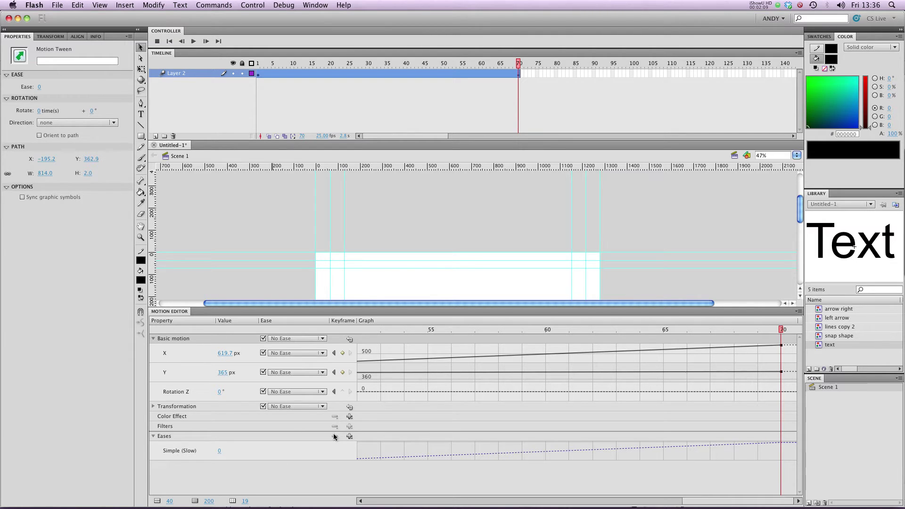
pyautogui.click(350, 438)
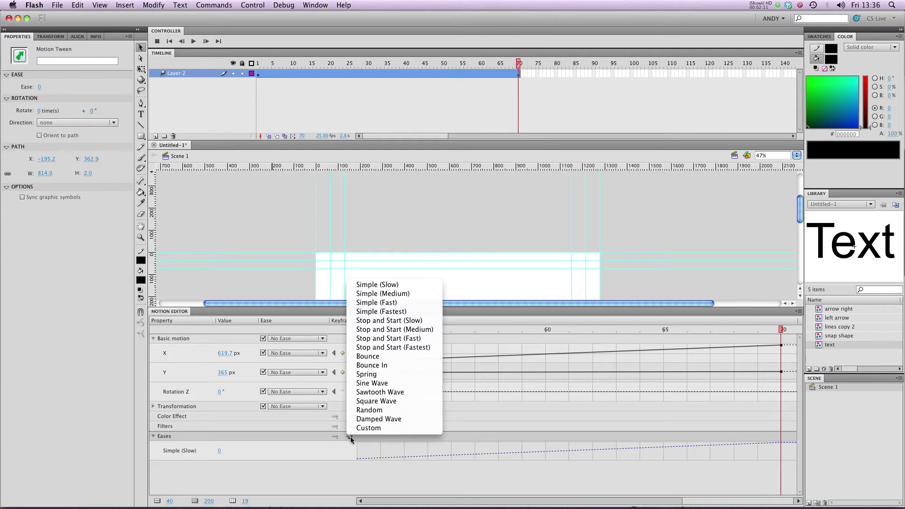
pyautogui.click(374, 367)
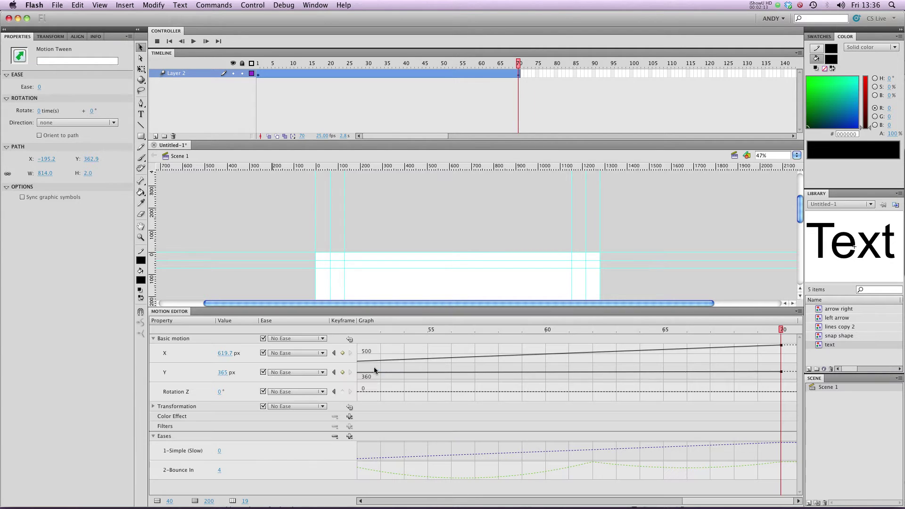
pyautogui.click(306, 338)
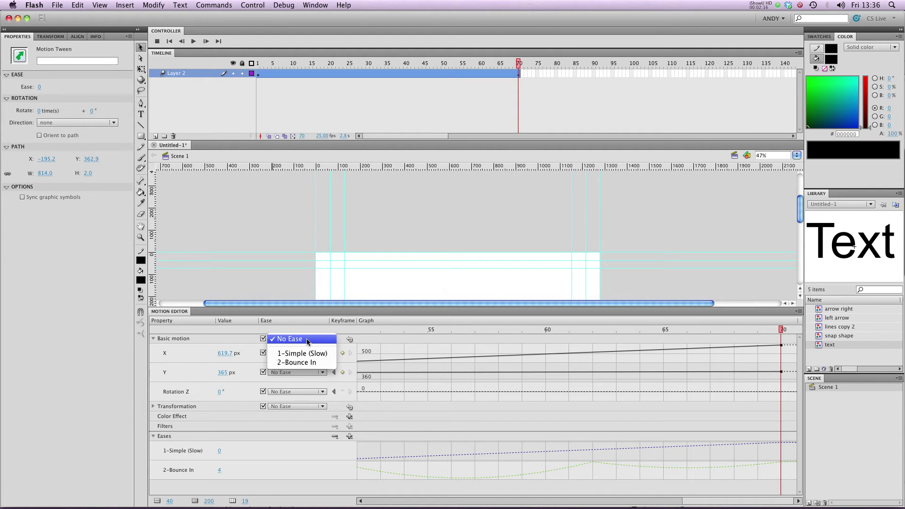
pyautogui.click(318, 363)
pyautogui.doubleClick(333, 310)
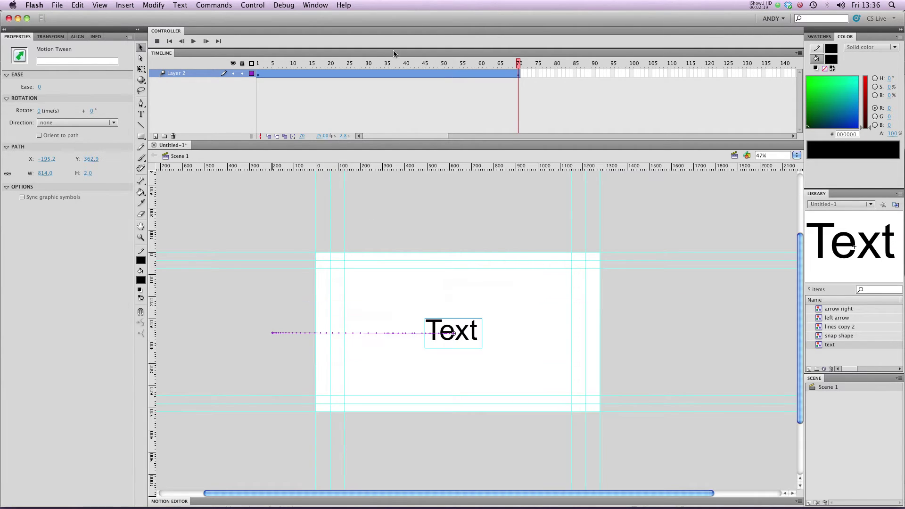
# - Rewind to frame 1 and play the bouncing tween several times to preview it
pyautogui.click(258, 64)
pyautogui.click(194, 42)
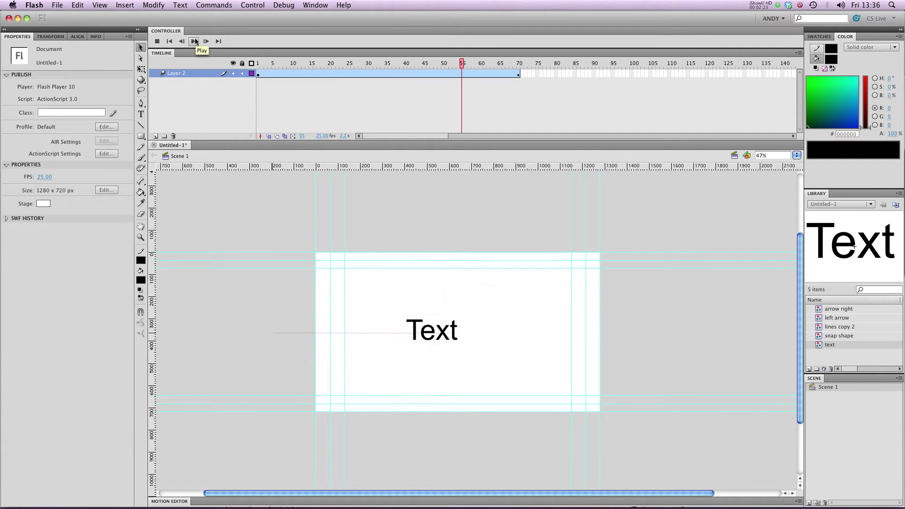
pyautogui.click(193, 41)
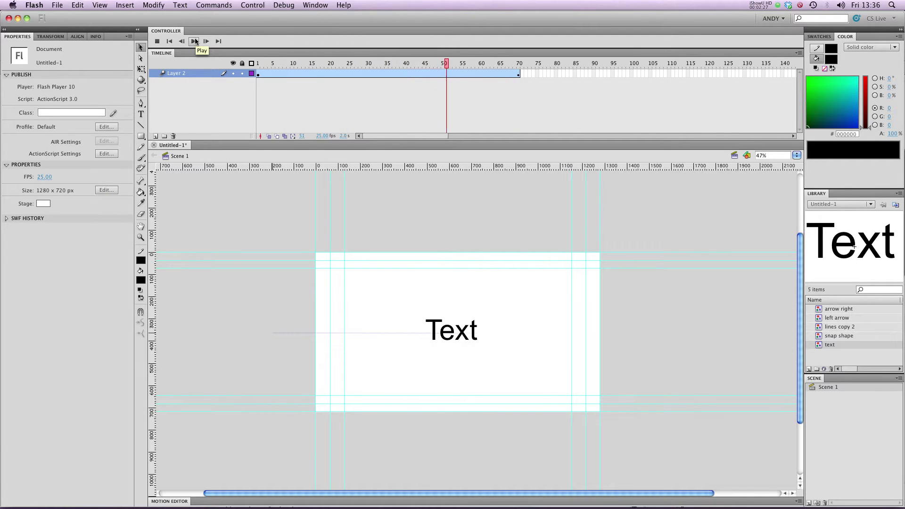
pyautogui.click(195, 42)
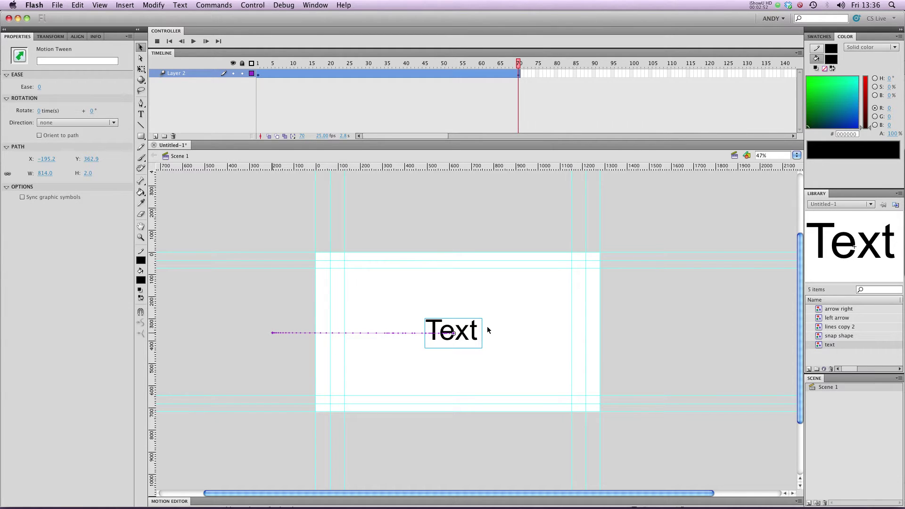
# - Add a new layer and delete the tweened Layer 2
pyautogui.click(155, 135)
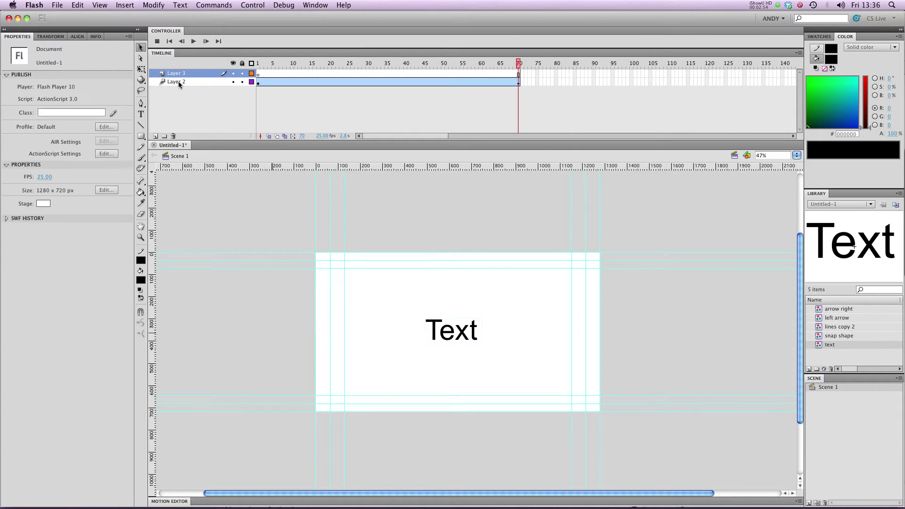
pyautogui.click(179, 82)
pyautogui.click(173, 136)
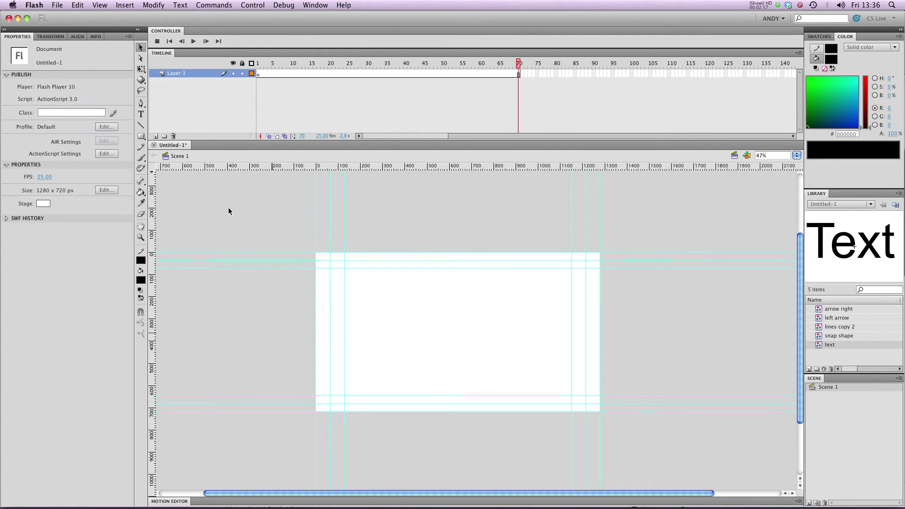
# - Type 'Text' on the stage and move the text block toward the centre
pyautogui.click(140, 114)
pyautogui.click(399, 349)
pyautogui.write('Text')
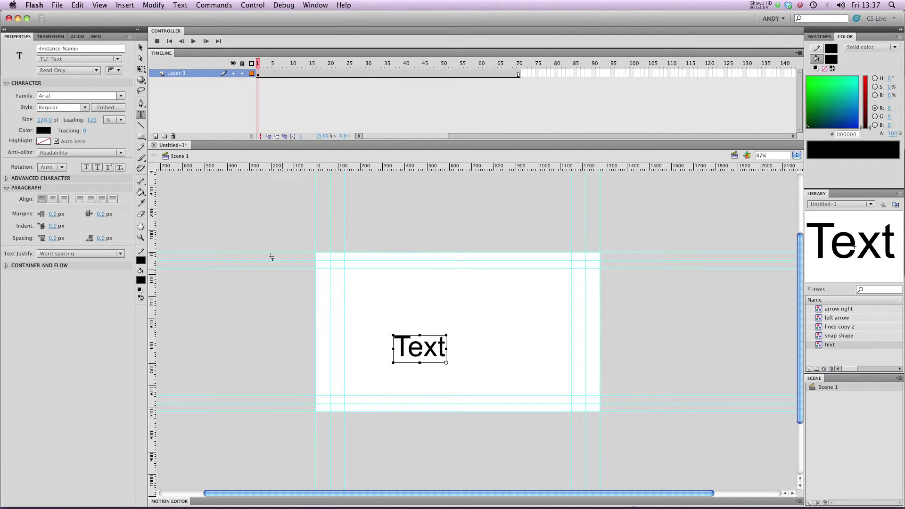
pyautogui.click(140, 47)
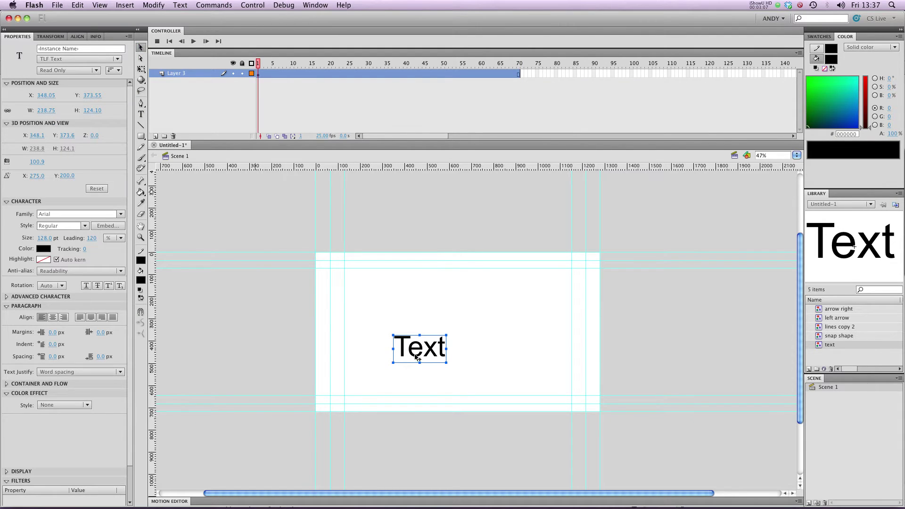
pyautogui.moveTo(415, 356); pyautogui.dragTo(439, 334)
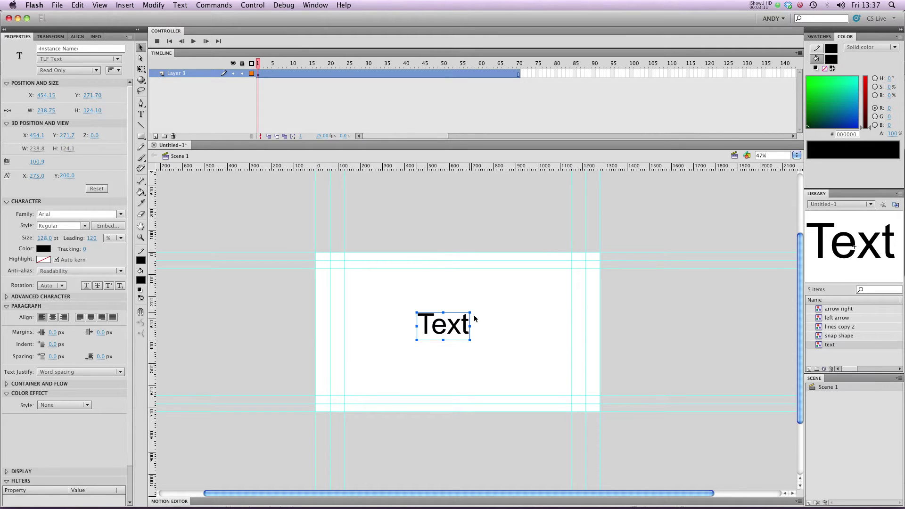
# - Break the text apart into separate letters, zoom in, and select all four letters
pyautogui.rightClick(453, 328)
pyautogui.moveTo(472, 507)
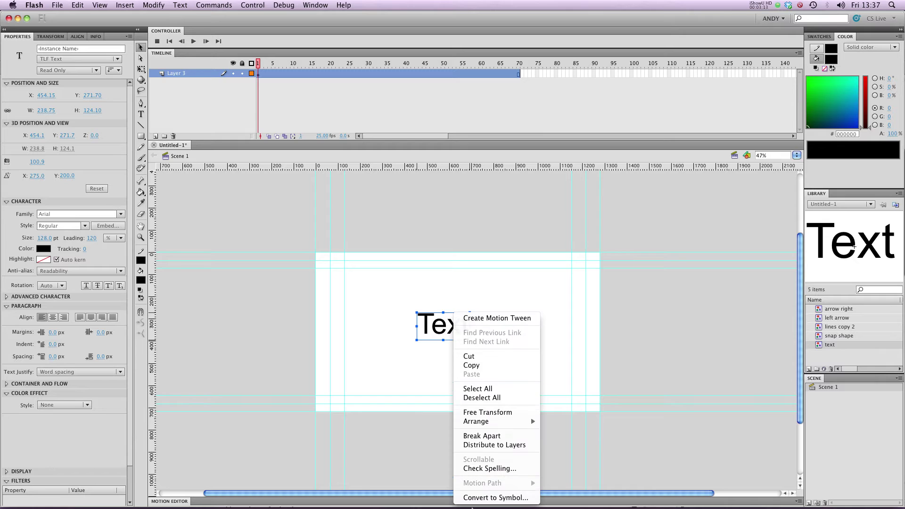
pyautogui.click(501, 437)
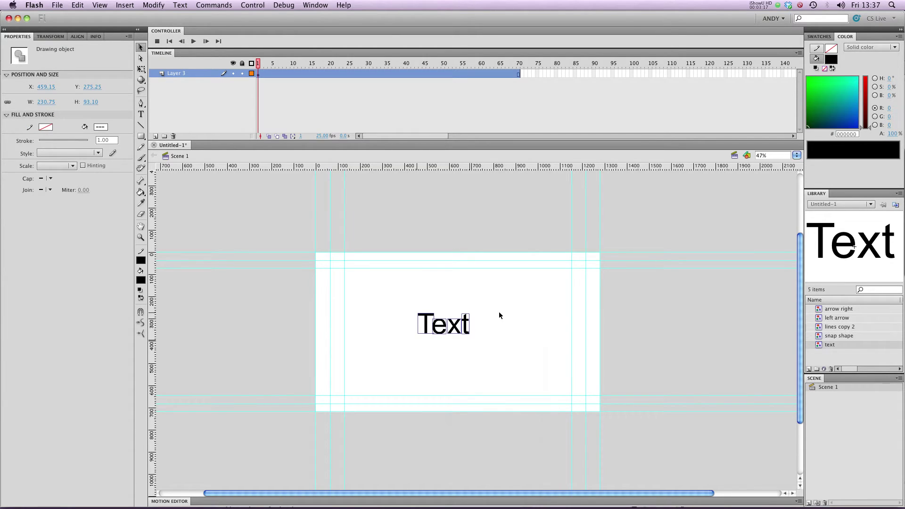
pyautogui.hotkey('ctrl', 'z')
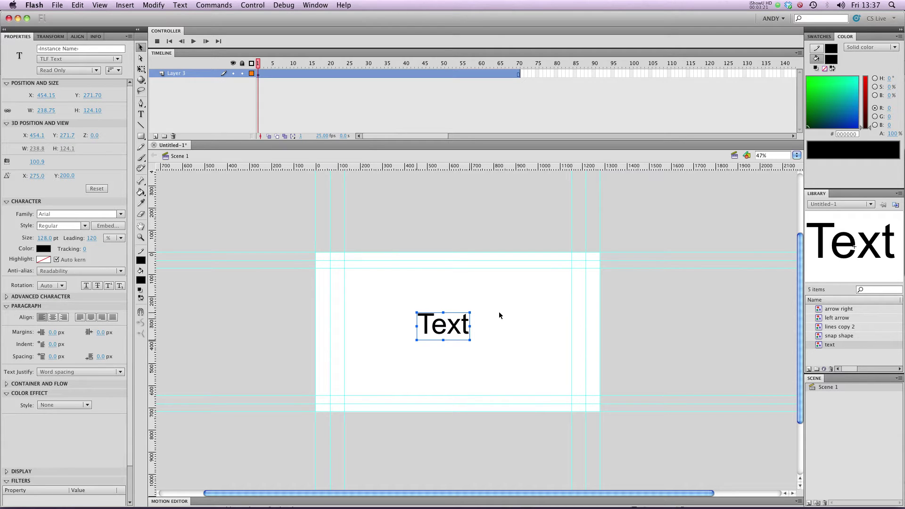
pyautogui.hotkey('ctrl', 'b')
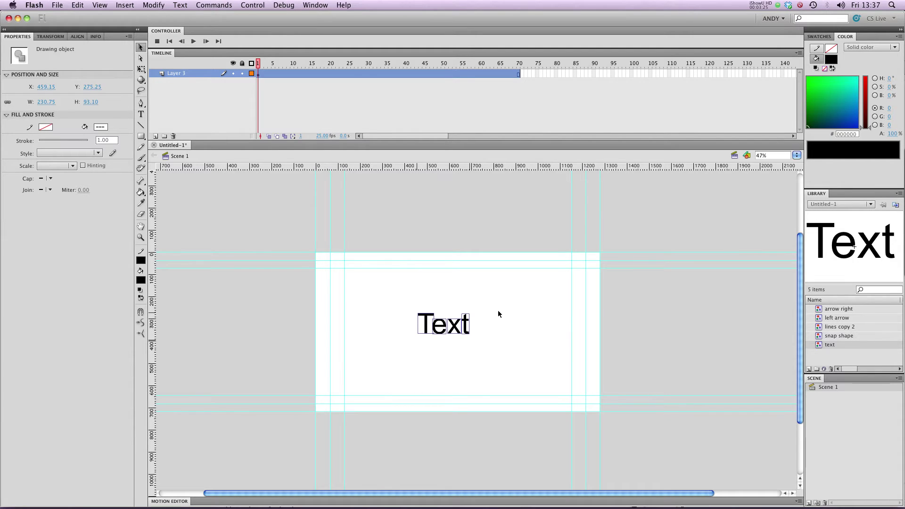
pyautogui.press('super+equal')
pyautogui.click(473, 306)
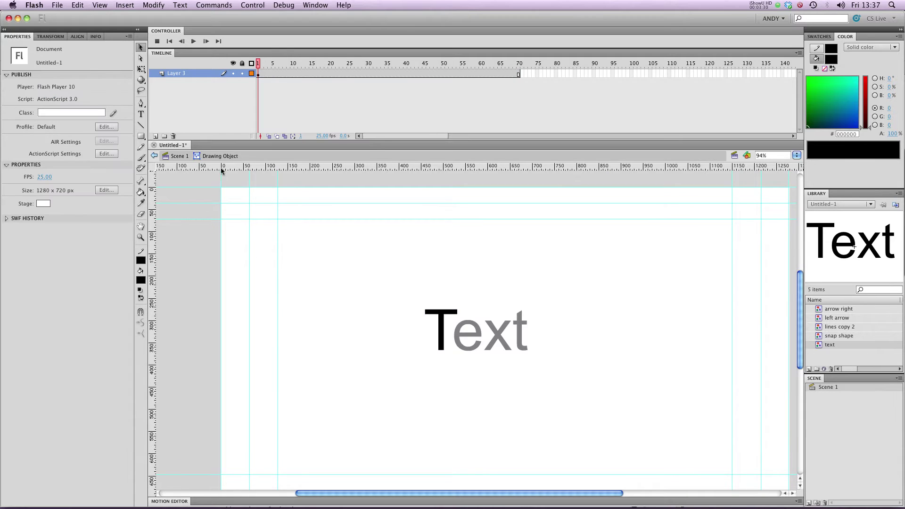
pyautogui.press('super+a')
pyautogui.moveTo(397, 281); pyautogui.dragTo(578, 381)
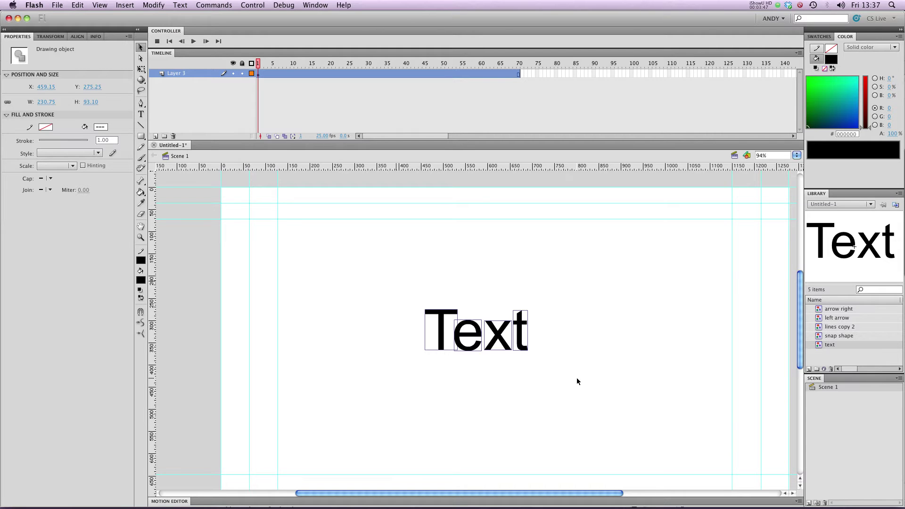
# - Try reshaping the T letter's top and stem, then undo the reshaping
pyautogui.doubleClick(441, 336)
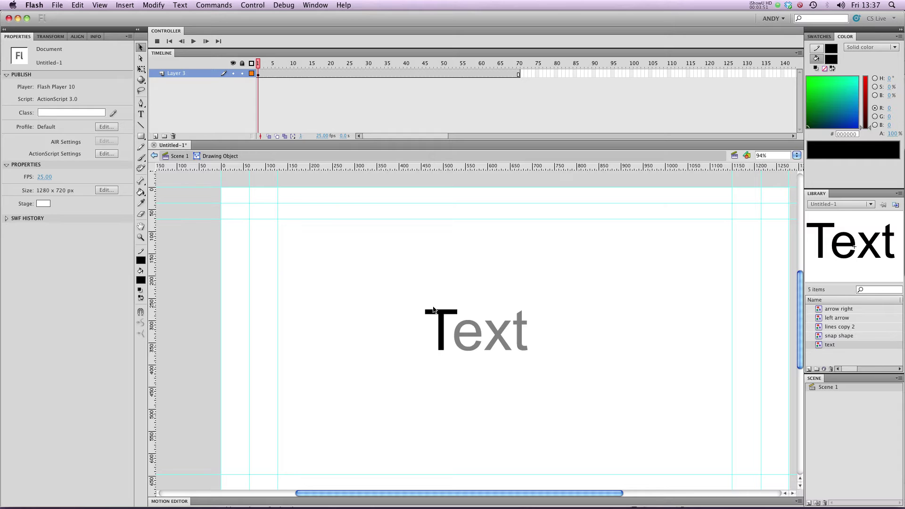
pyautogui.moveTo(438, 311); pyautogui.dragTo(437, 249)
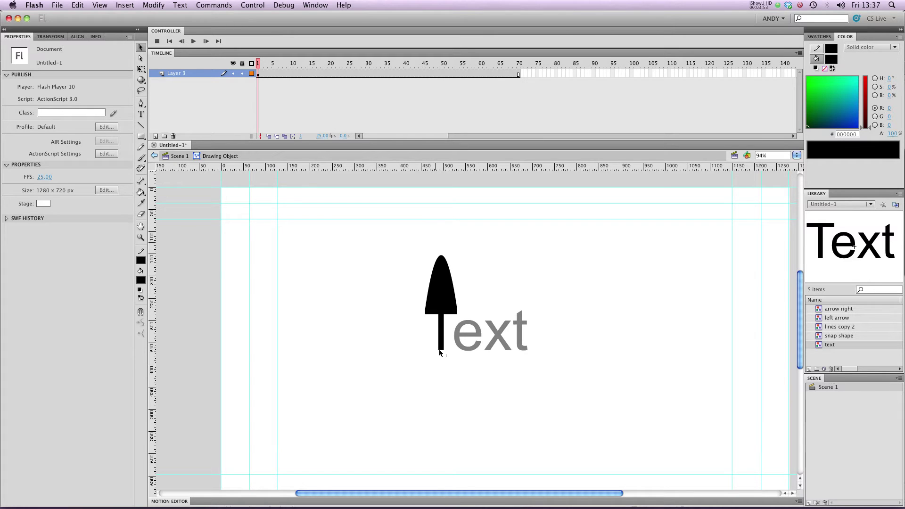
pyautogui.moveTo(439, 348); pyautogui.dragTo(395, 354)
pyautogui.moveTo(445, 336); pyautogui.dragTo(470, 337)
pyautogui.press('super+z')
pyautogui.press('super+z')
pyautogui.press('super+z')
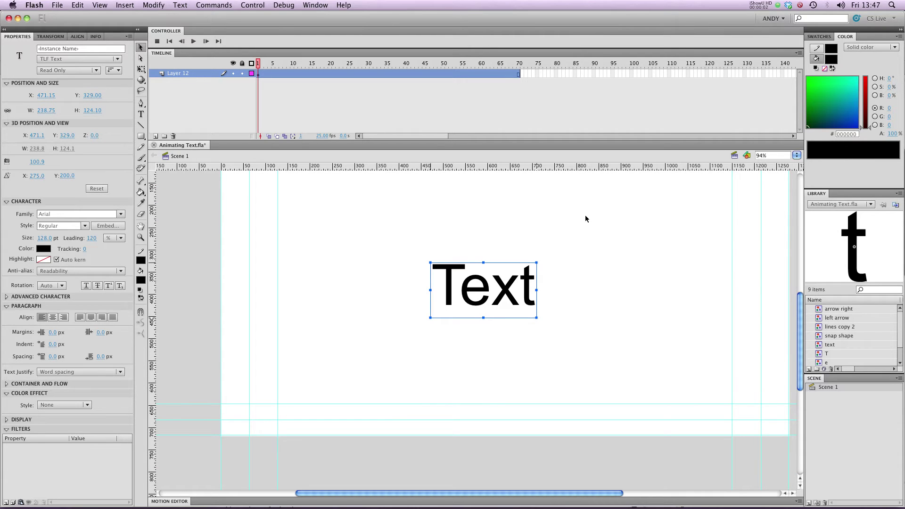
# - Break the TLF text block apart into letters, then undo the split
pyautogui.click(97, 60)
pyautogui.click(60, 59)
pyautogui.moveTo(398, 230); pyautogui.dragTo(637, 356)
pyautogui.press('super+b')
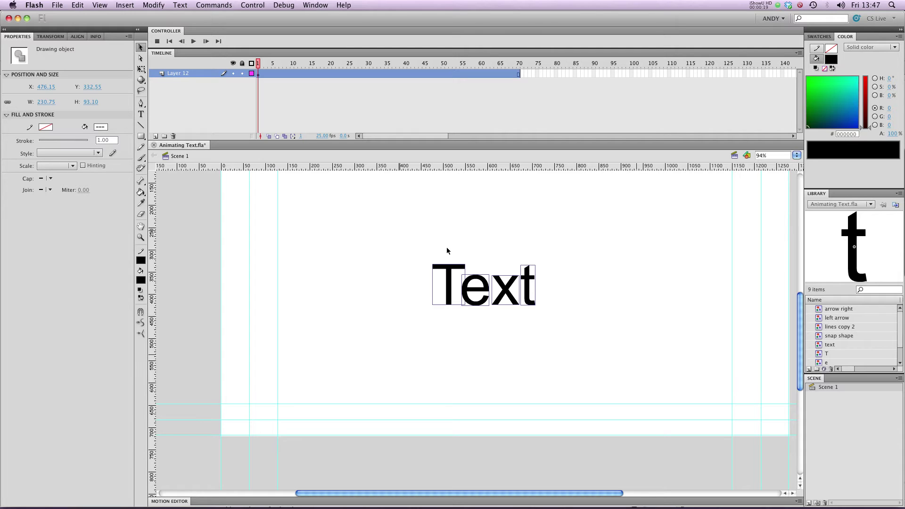
pyautogui.moveTo(423, 251); pyautogui.dragTo(574, 322)
pyautogui.press('super+z')
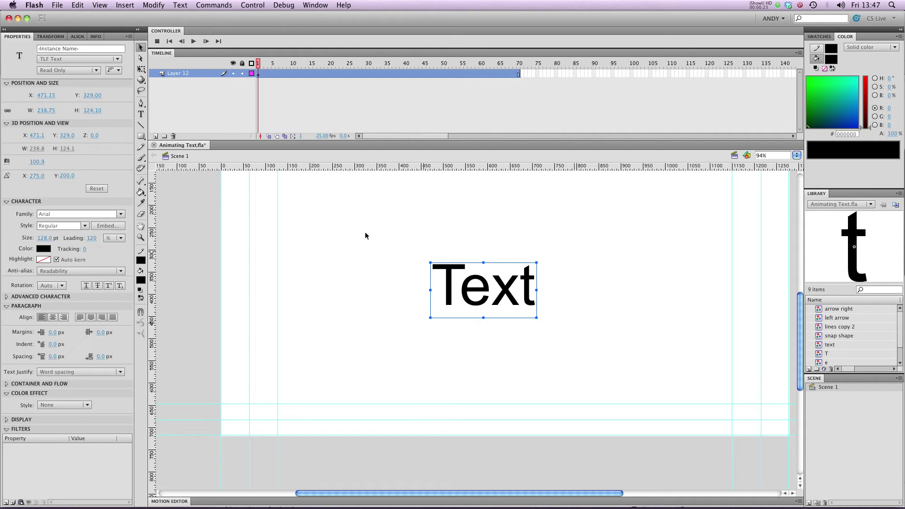
# - Switch the text engine to Classic Text and break the word into separate letter boxes
pyautogui.click(80, 59)
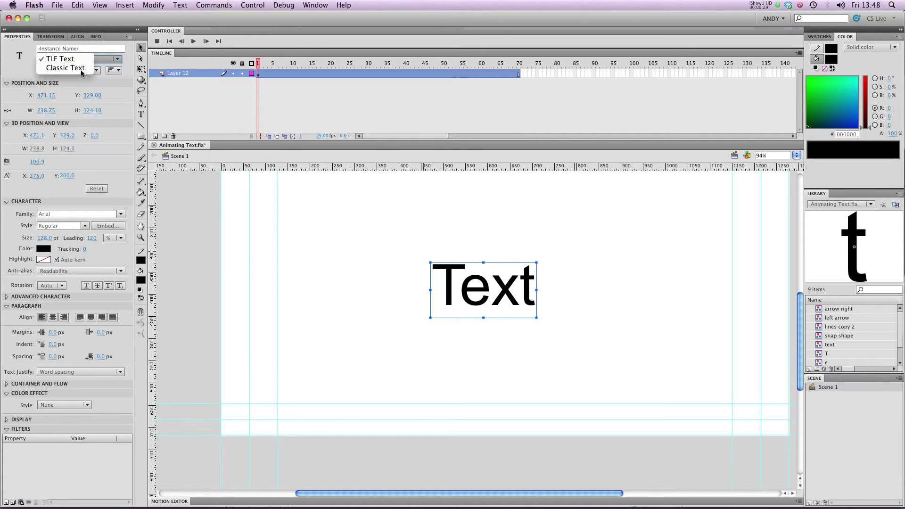
pyautogui.click(81, 69)
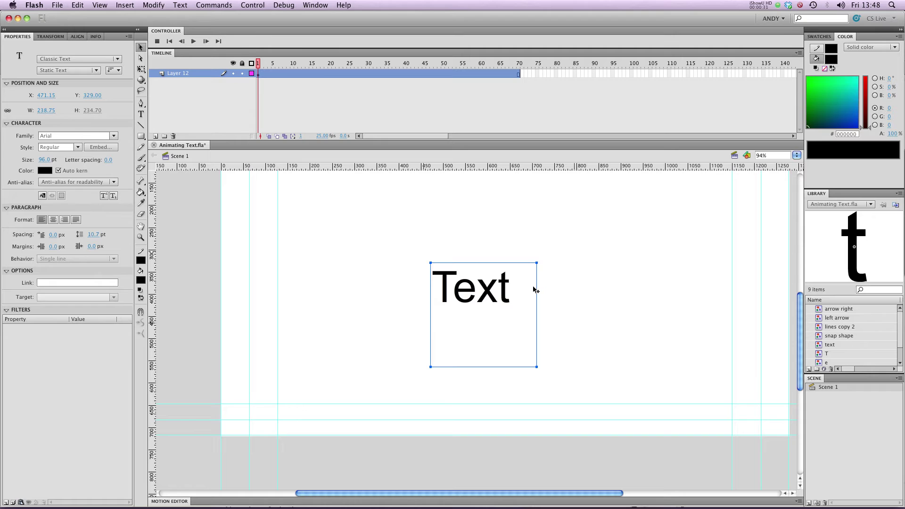
pyautogui.press('super+b')
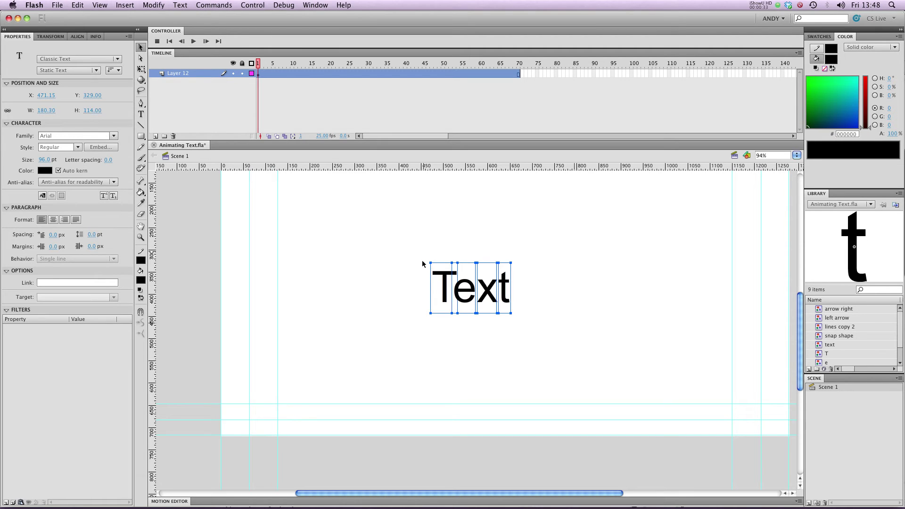
pyautogui.click(422, 263)
pyautogui.click(443, 285)
pyautogui.click(141, 114)
pyautogui.doubleClick(438, 281)
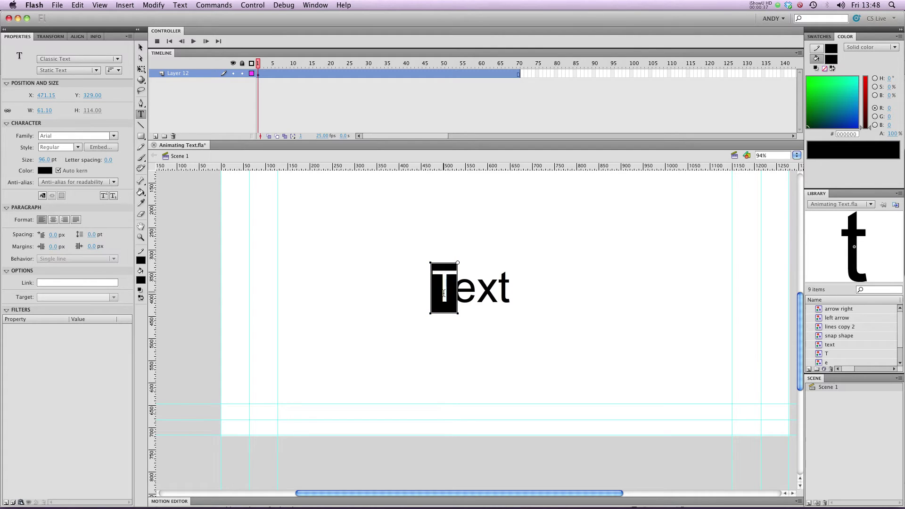
pyautogui.click(141, 47)
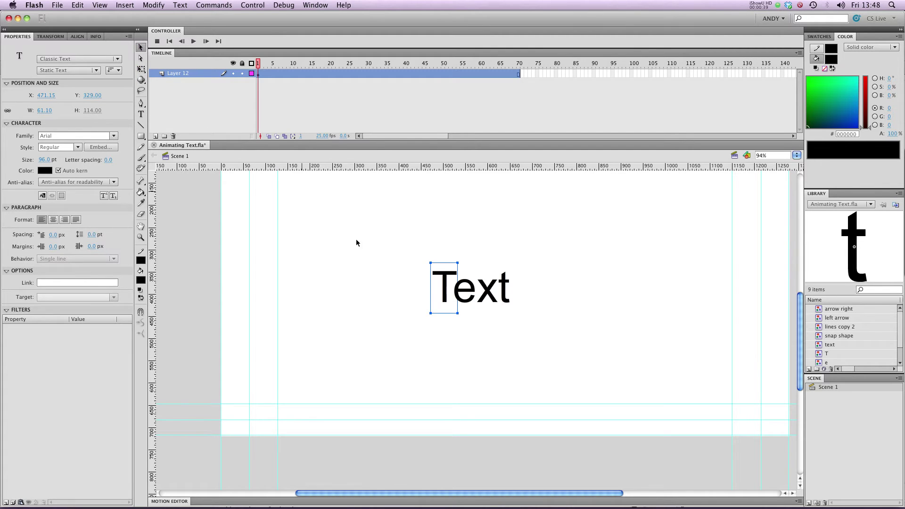
# - Select the letter shapes, checking the e individually, then marquee all of them
pyautogui.moveTo(357, 223); pyautogui.dragTo(543, 322)
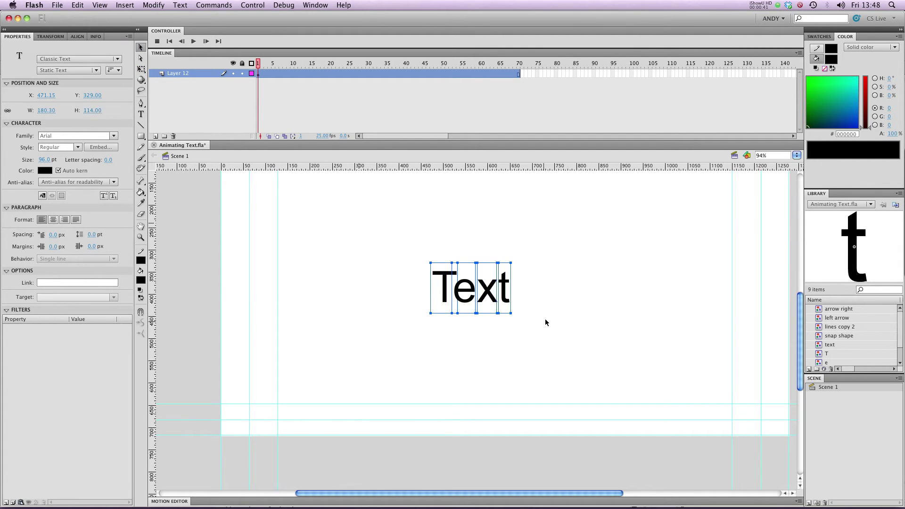
pyautogui.click(545, 318)
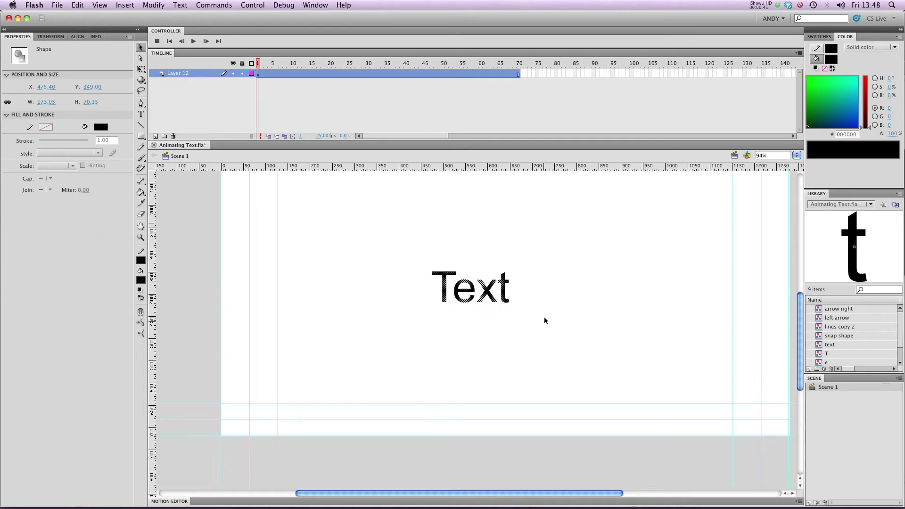
pyautogui.click(458, 279)
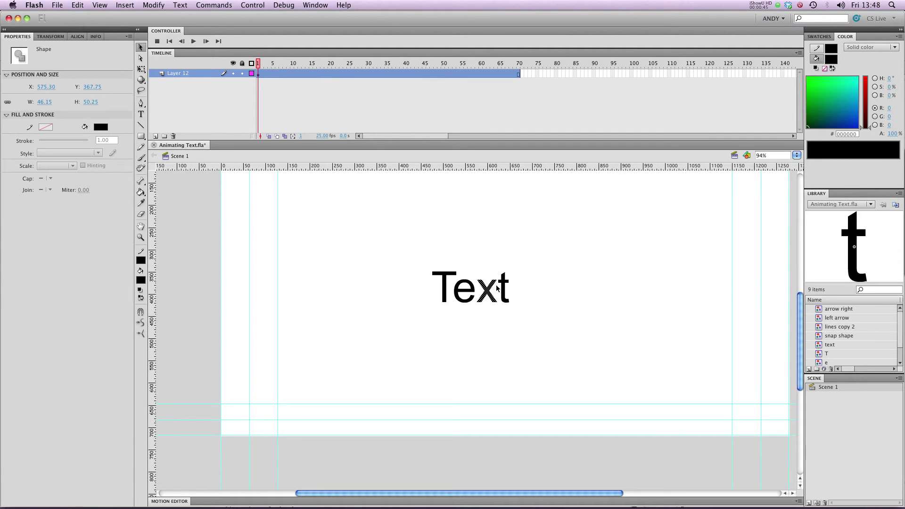
pyautogui.click(515, 288)
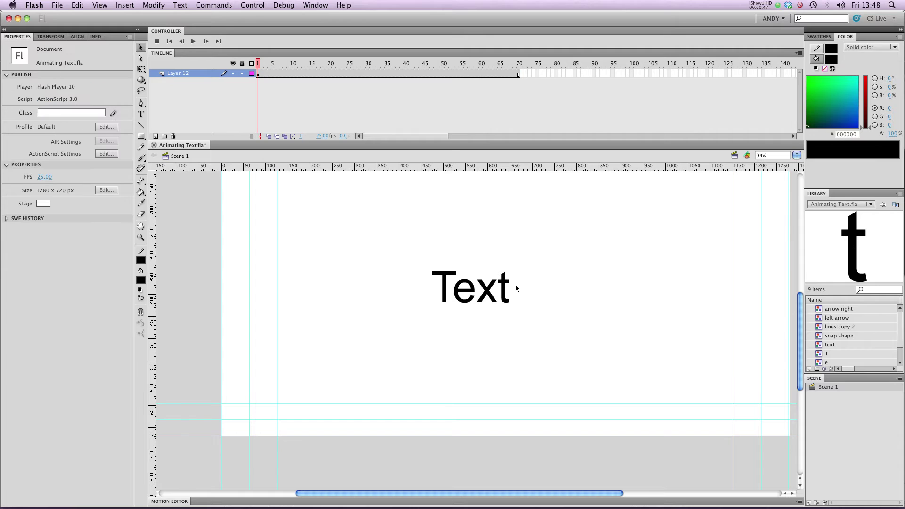
pyautogui.moveTo(406, 239); pyautogui.dragTo(554, 325)
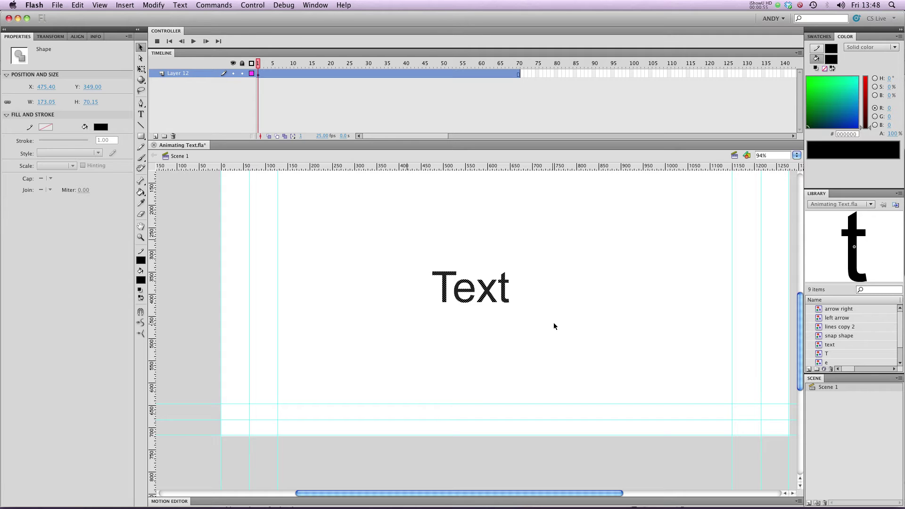
# - Convert the letters T and e into Graphic symbols named 'T' and 'e'
pyautogui.moveTo(596, 272); pyautogui.dragTo(419, 379)
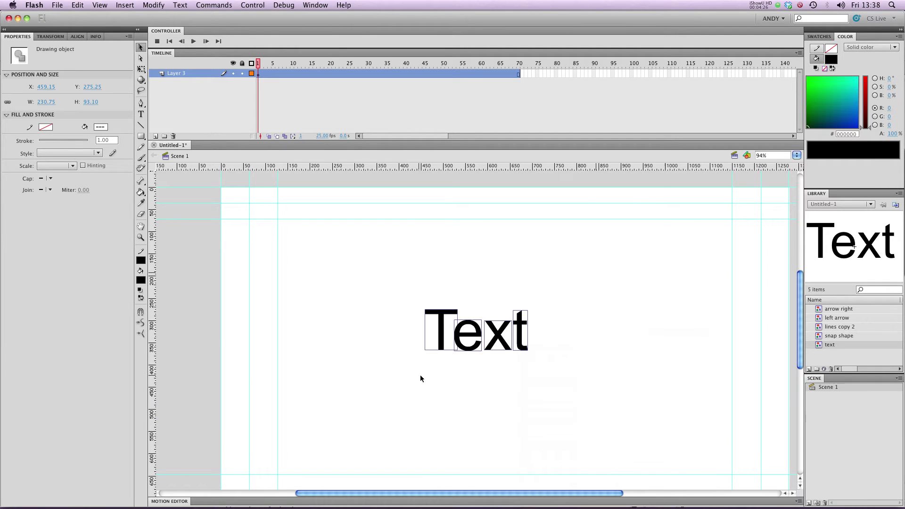
pyautogui.click(450, 248)
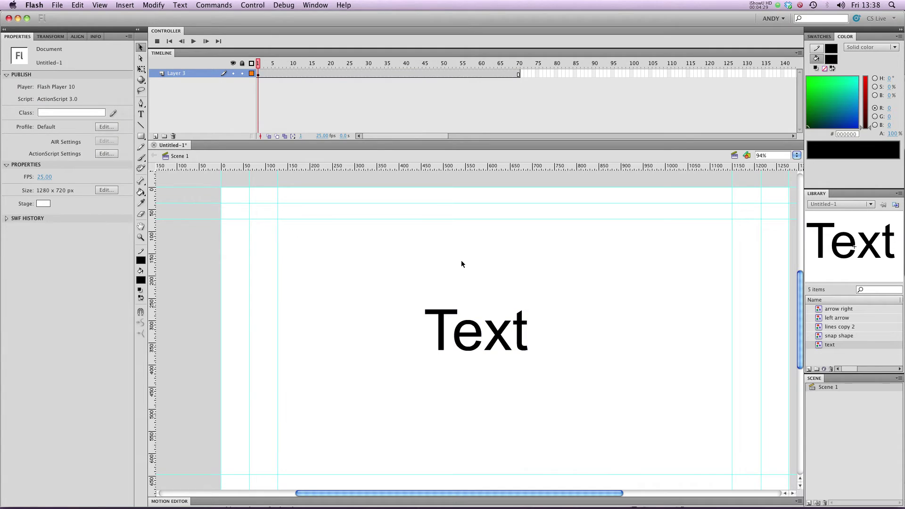
pyautogui.click(444, 330)
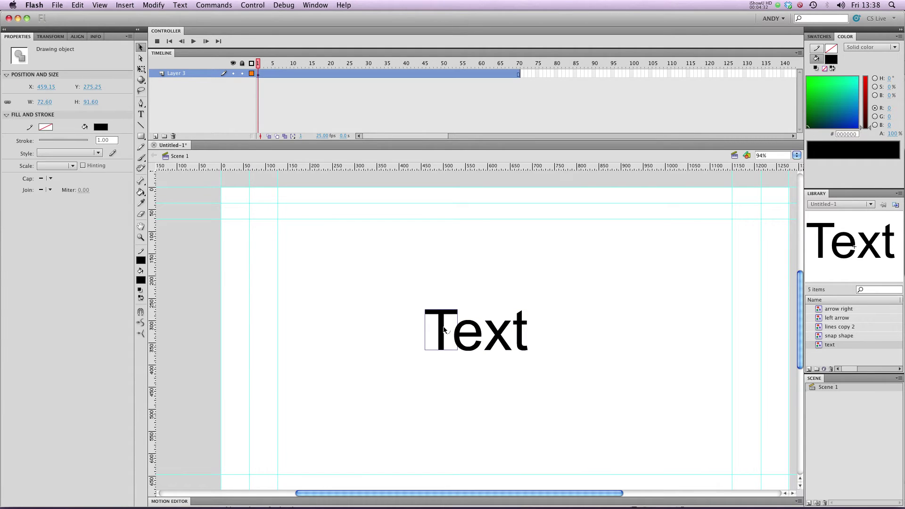
pyautogui.rightClick(444, 330)
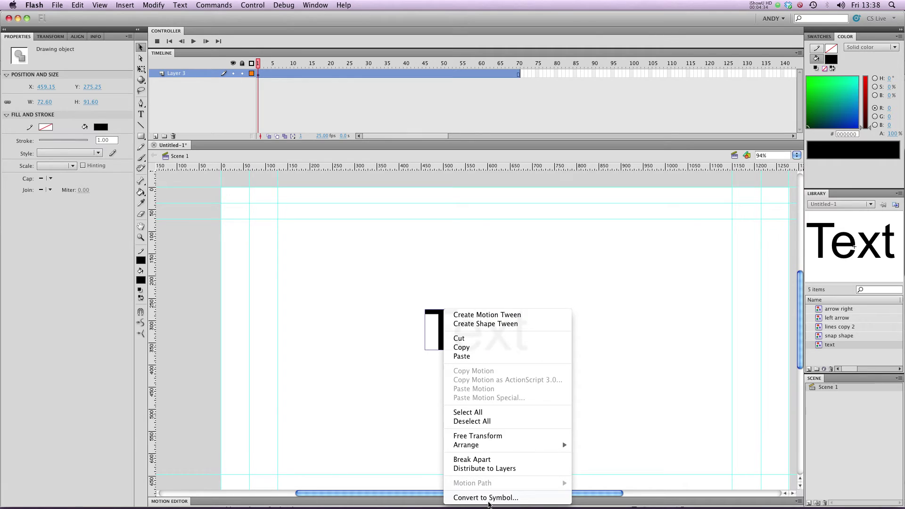
pyautogui.click(489, 498)
pyautogui.write('T')
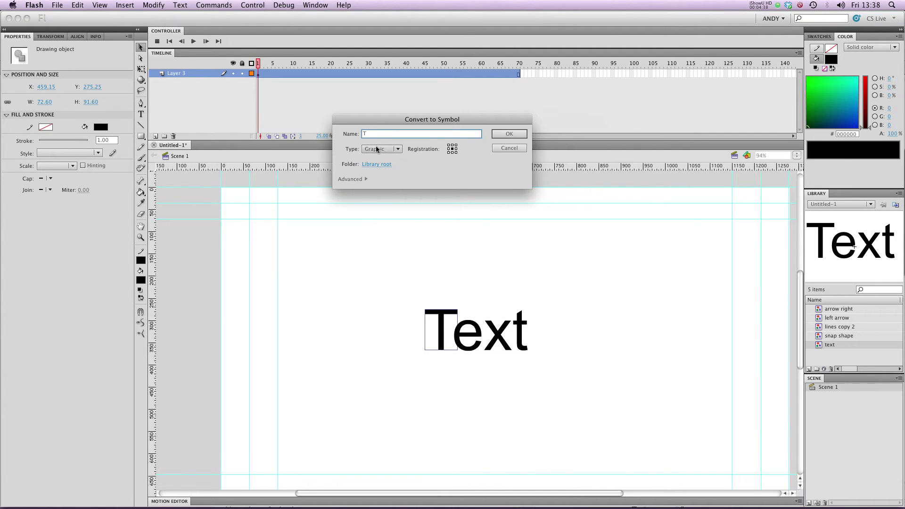
pyautogui.click(503, 138)
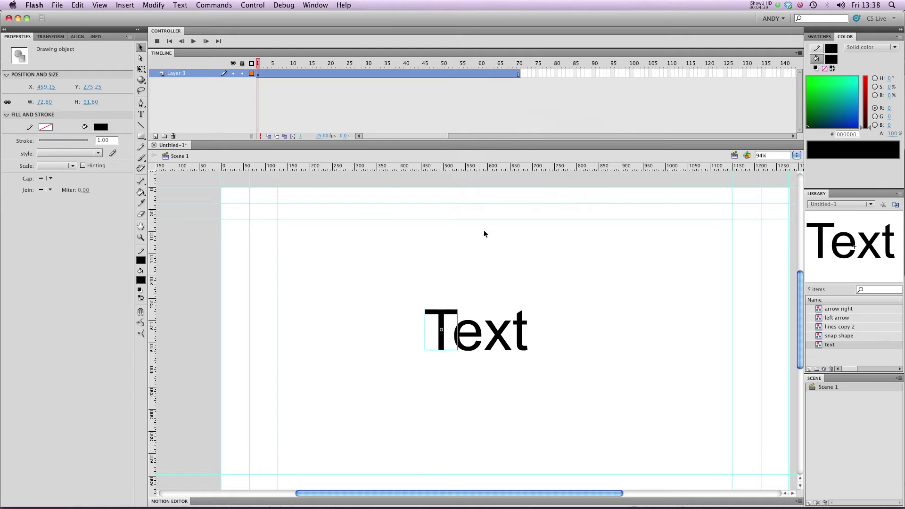
pyautogui.rightClick(481, 337)
pyautogui.moveTo(545, 499)
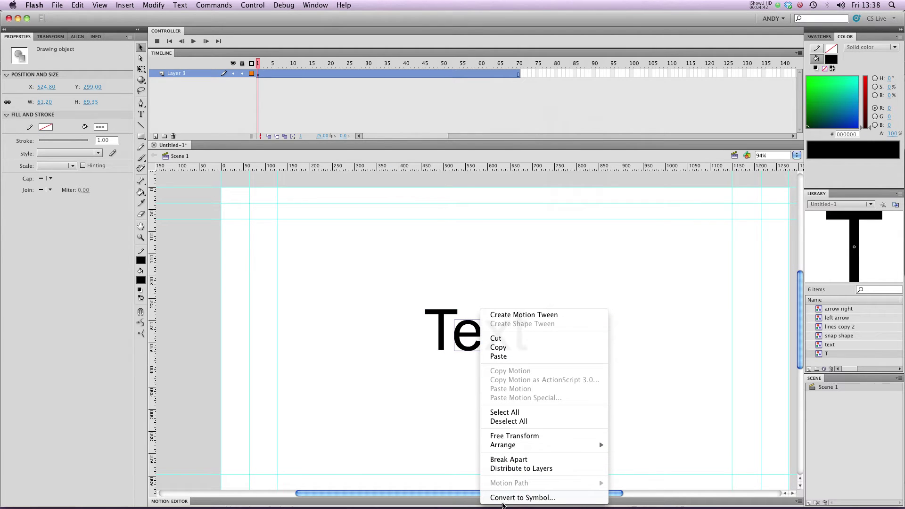
pyautogui.click(503, 498)
pyautogui.write('e')
pyautogui.click(508, 134)
# - Convert the letters x and t into Graphic symbols named 'x' and 'tsmall'
pyautogui.click(509, 350)
pyautogui.rightClick(506, 358)
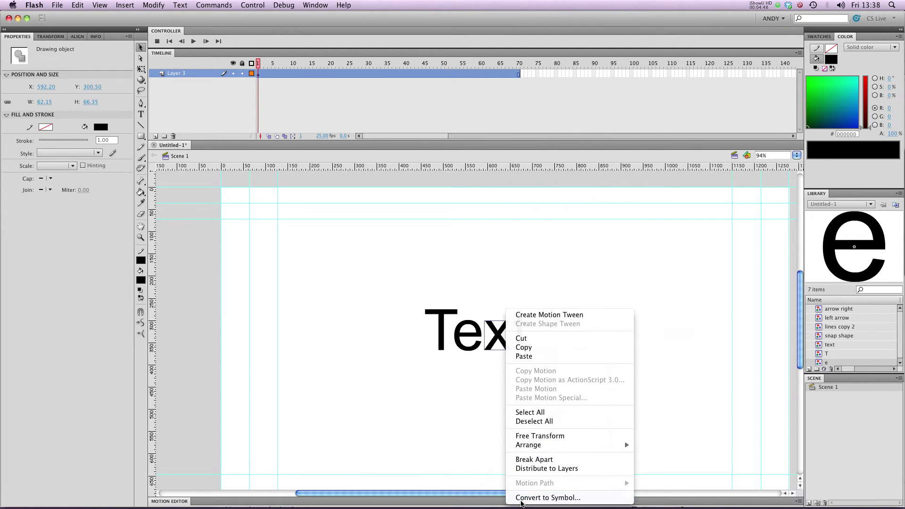
pyautogui.click(570, 498)
pyautogui.write('x')
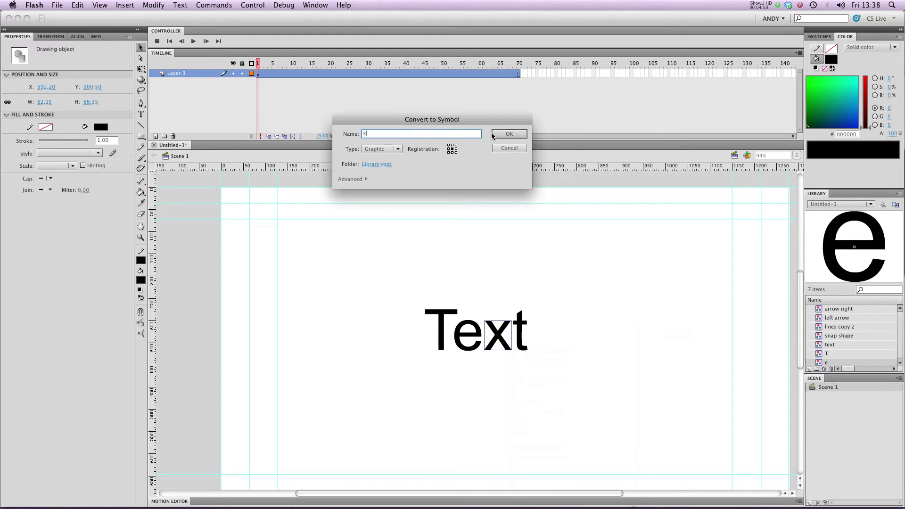
pyautogui.click(496, 134)
pyautogui.click(521, 324)
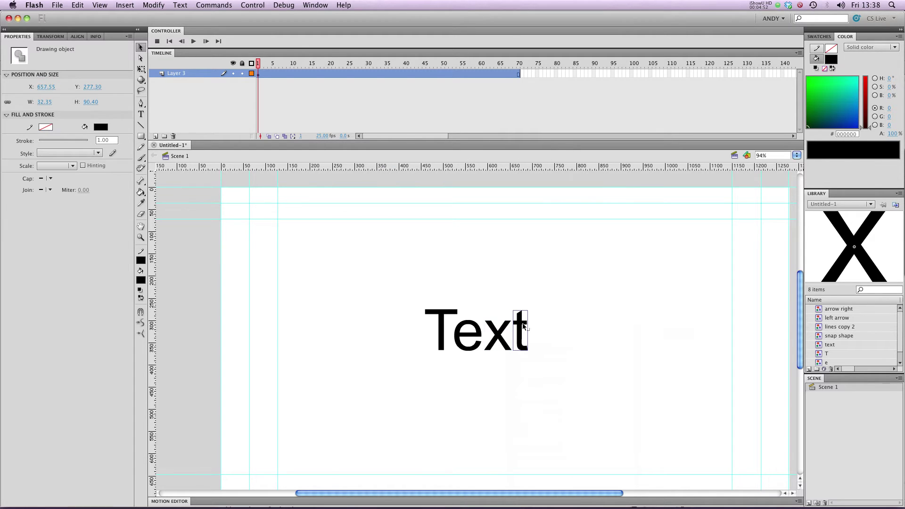
pyautogui.rightClick(522, 325)
pyautogui.click(587, 490)
pyautogui.write('tsmall')
pyautogui.press('Return')
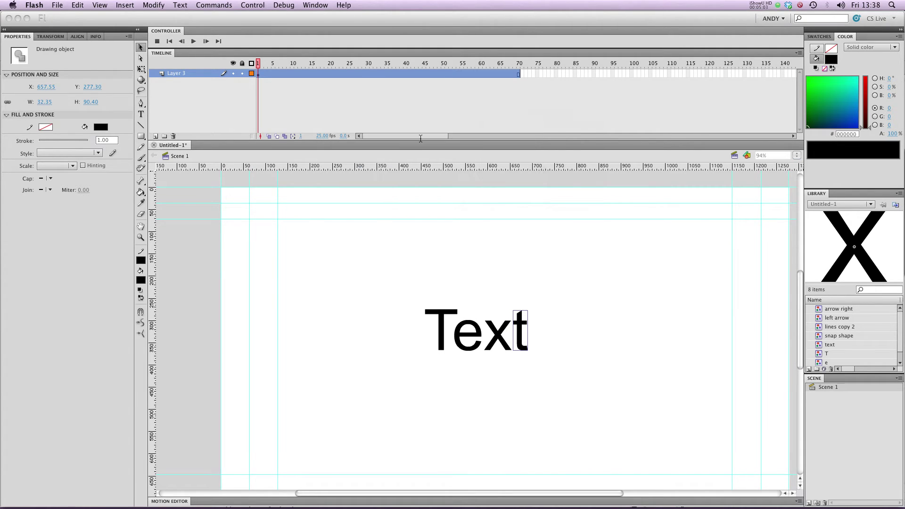
# - Distribute the letters T, e, x and t to individual layers, then delete the empty Layer 3
pyautogui.click(576, 285)
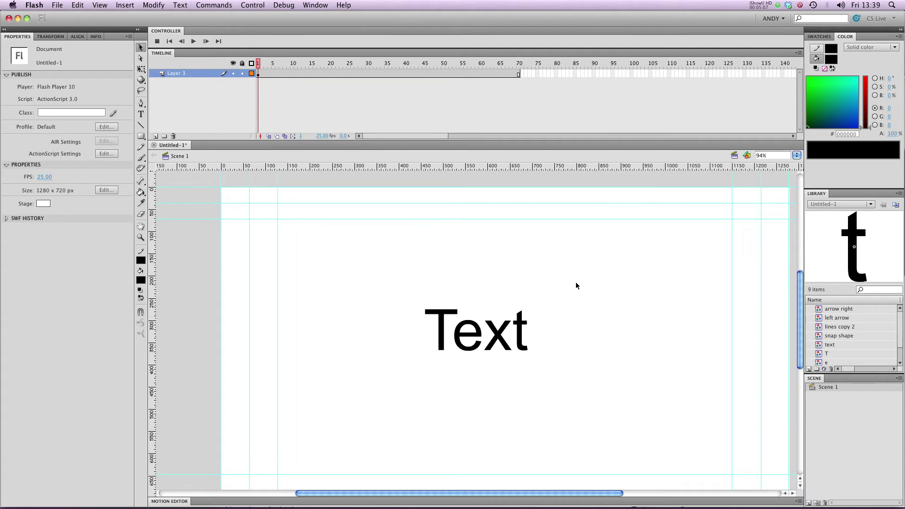
pyautogui.moveTo(577, 283); pyautogui.dragTo(393, 375)
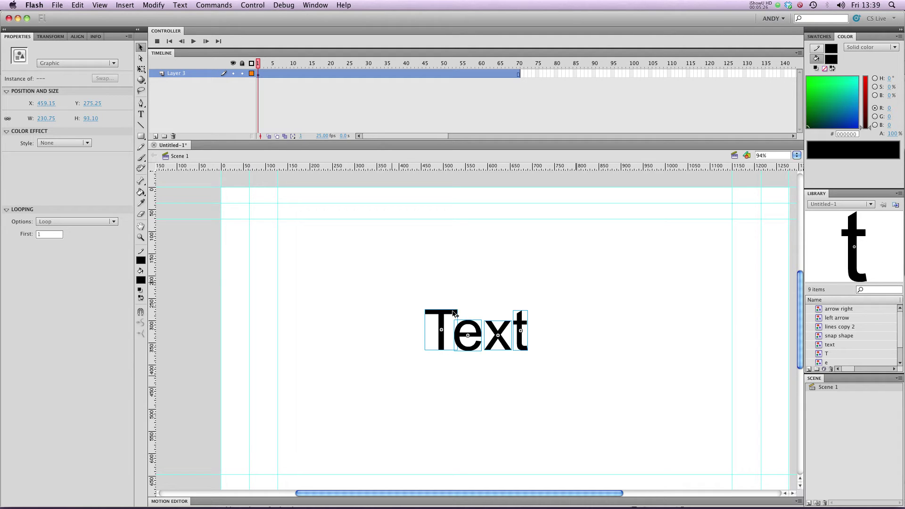
pyautogui.rightClick(477, 330)
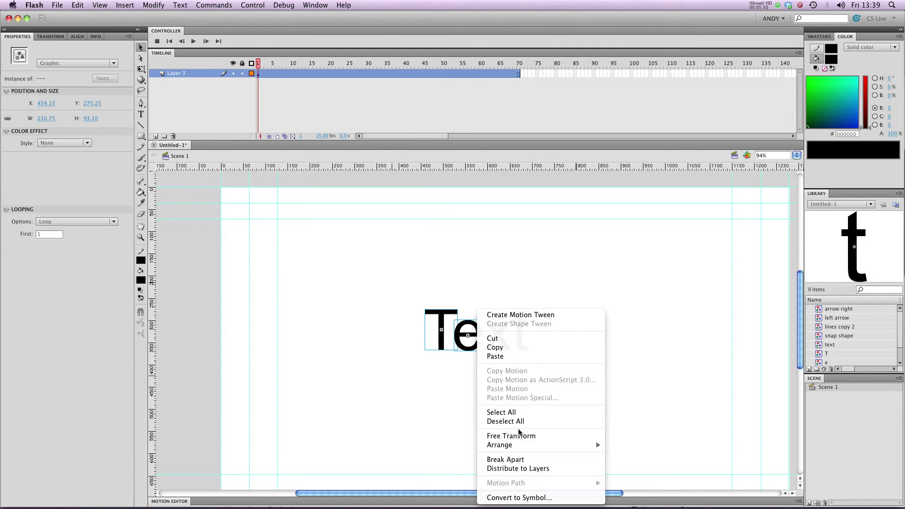
pyautogui.click(527, 469)
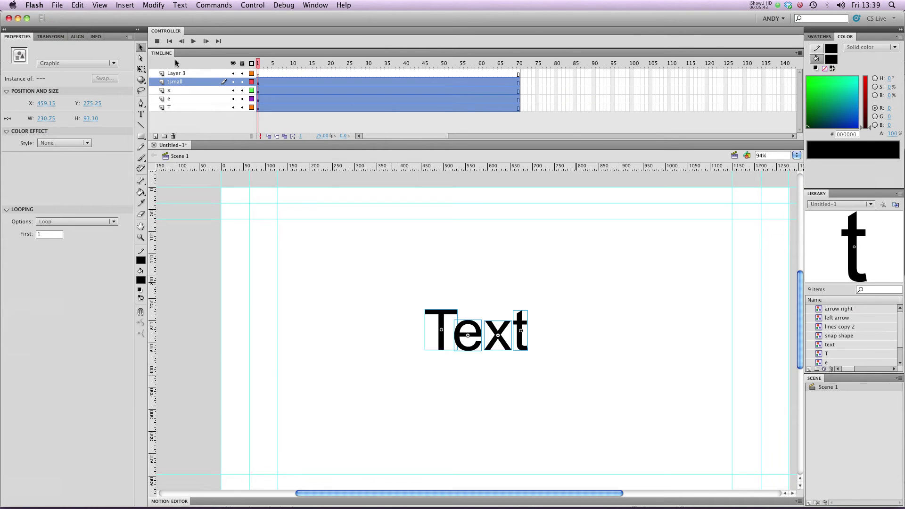
pyautogui.click(424, 173)
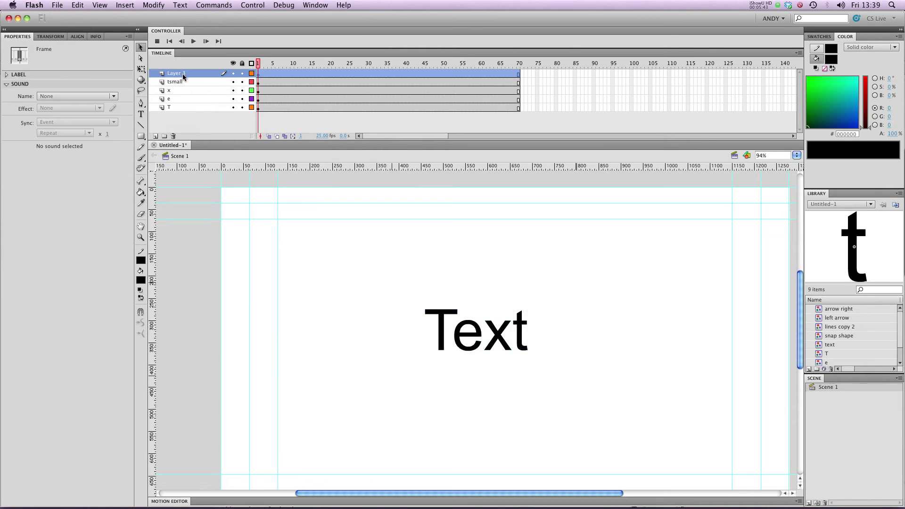
pyautogui.click(174, 137)
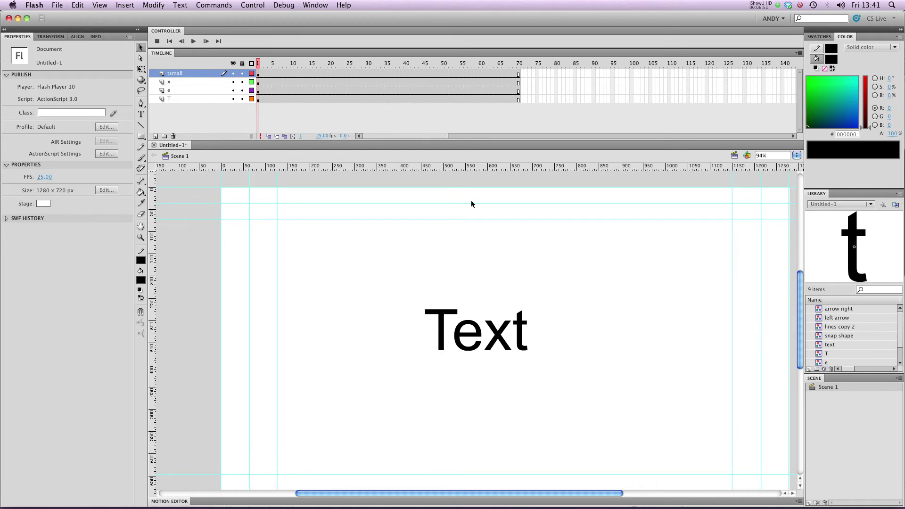
# - Create motion tweens on the tsmall, x, e and T letter layers
pyautogui.rightClick(340, 74)
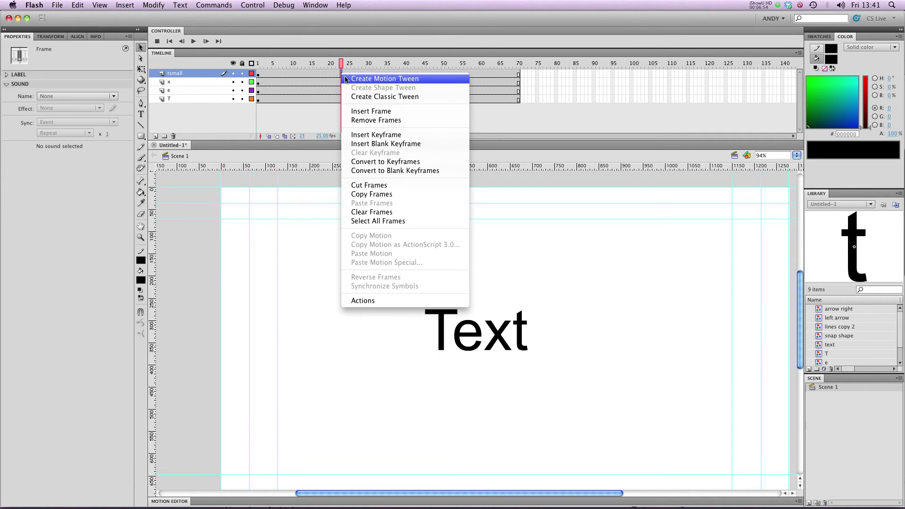
pyautogui.rightClick(318, 83)
pyautogui.click(324, 90)
pyautogui.rightClick(320, 91)
pyautogui.click(325, 98)
pyautogui.rightClick(311, 99)
pyautogui.click(325, 105)
# - At frame 1, move all four letters of Text down below the stage
pyautogui.moveTo(312, 63); pyautogui.dragTo(240, 67)
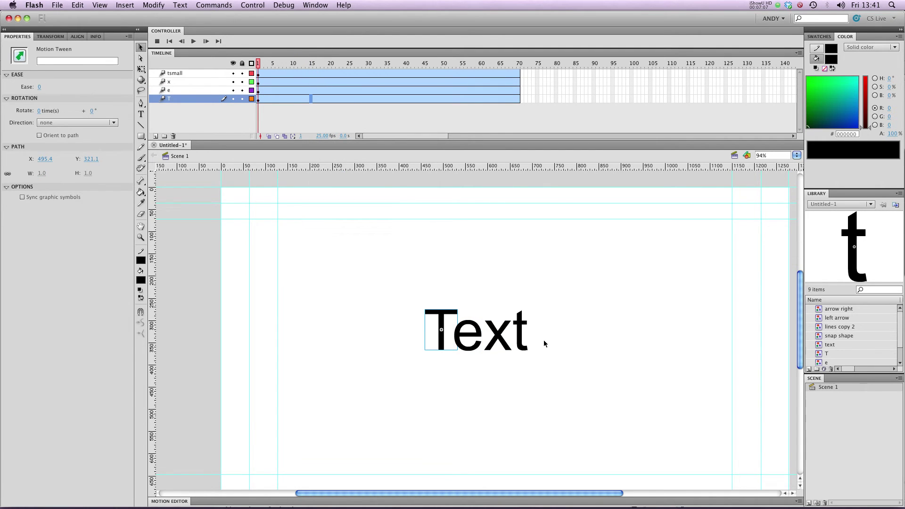
pyautogui.scroll(-5, 544, 341)
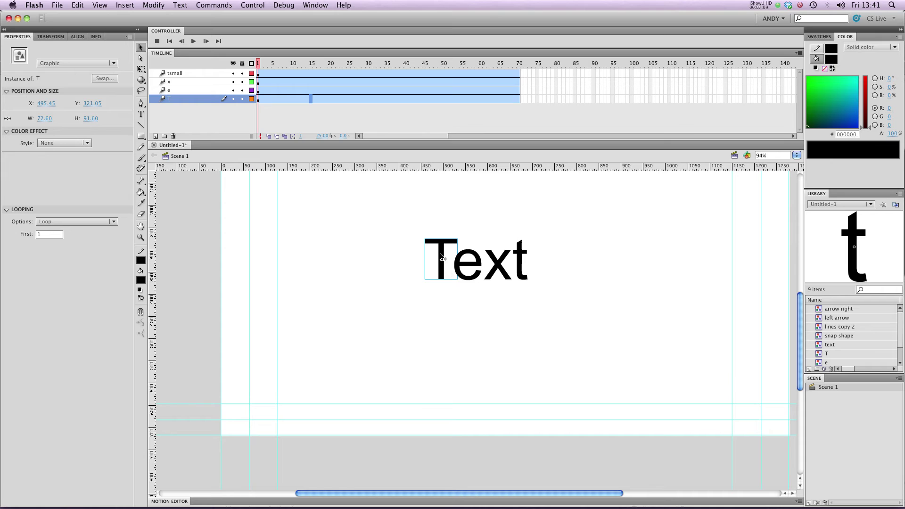
pyautogui.moveTo(382, 210); pyautogui.dragTo(568, 315)
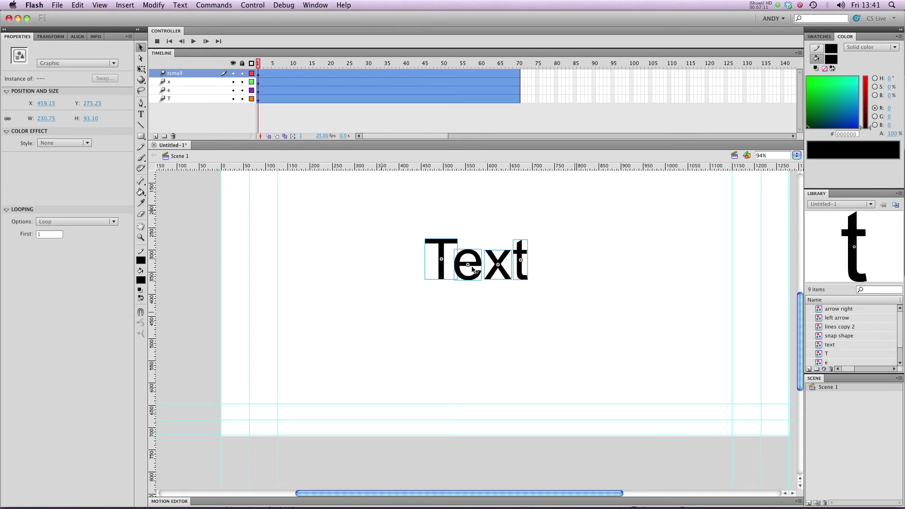
pyautogui.moveTo(475, 269); pyautogui.dragTo(479, 473)
# - At frame 70, move Text back up into the stage and play from the start
pyautogui.moveTo(491, 66); pyautogui.dragTo(524, 69)
pyautogui.moveTo(581, 413); pyautogui.dragTo(420, 490)
pyautogui.moveTo(447, 456)
pyautogui.mouseDown()
pyautogui.moveTo(447, 215)
pyautogui.moveTo(458, 240)
pyautogui.mouseUp()
pyautogui.click(169, 41)
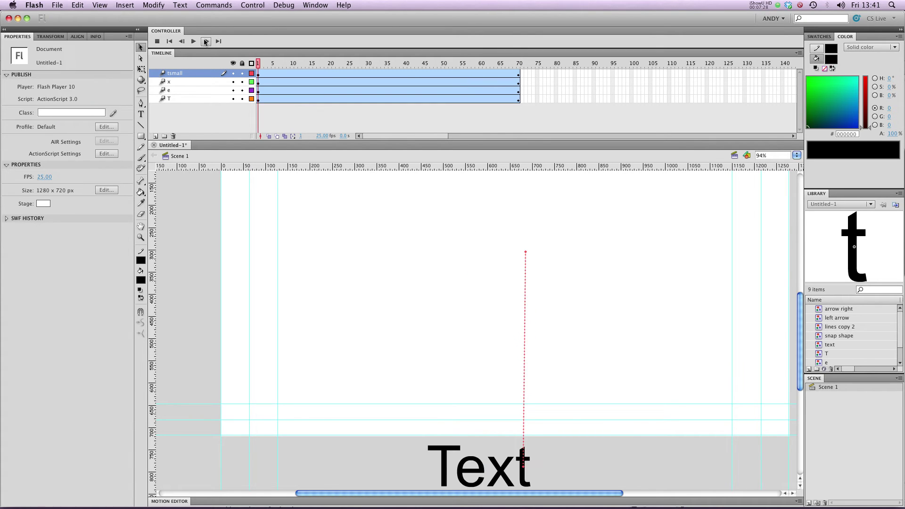
pyautogui.click(194, 41)
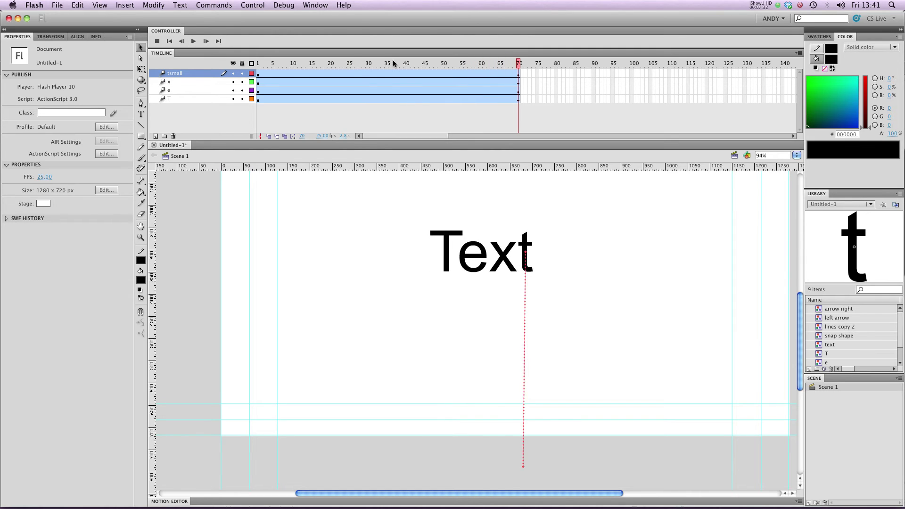
# - Delay the e, x and t tweens to start around frames 8, 15 and 24
pyautogui.click(258, 63)
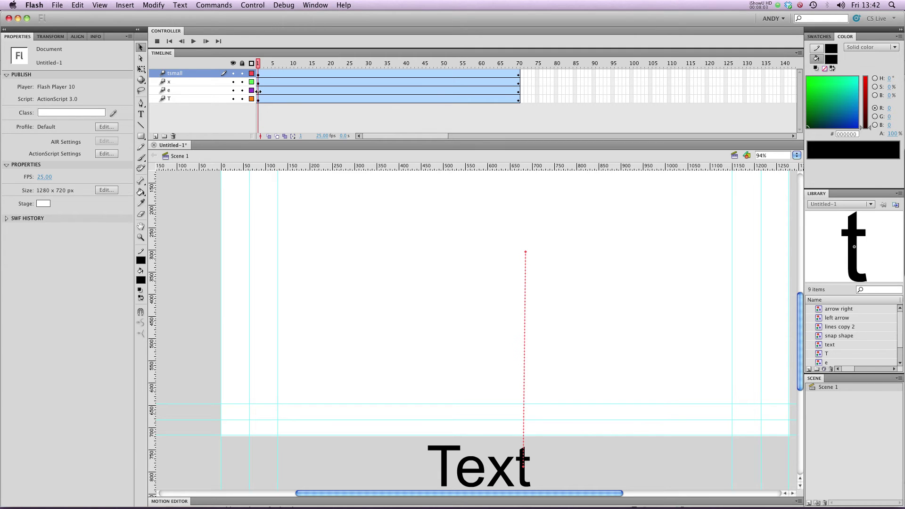
pyautogui.moveTo(258, 91); pyautogui.dragTo(273, 92)
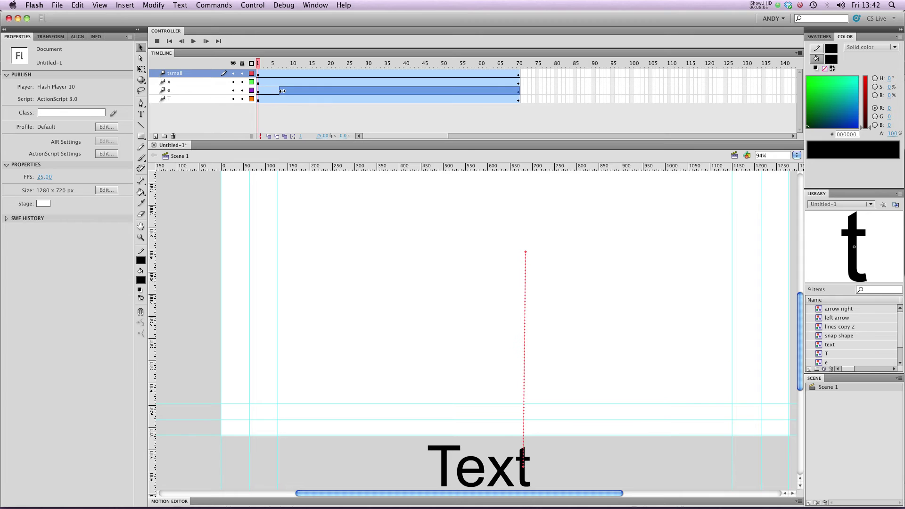
pyautogui.moveTo(286, 90); pyautogui.dragTo(311, 82)
pyautogui.click(312, 83)
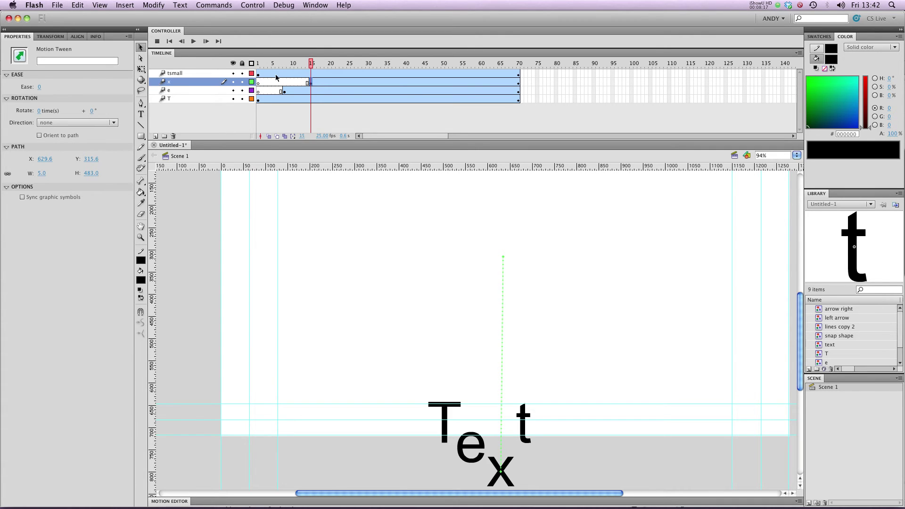
pyautogui.moveTo(260, 76); pyautogui.dragTo(344, 77)
# - Preview the staggered letters around frame 19, then play the whole animation
pyautogui.click(186, 71)
pyautogui.moveTo(259, 74); pyautogui.dragTo(367, 74)
pyautogui.click(177, 73)
pyautogui.click(194, 43)
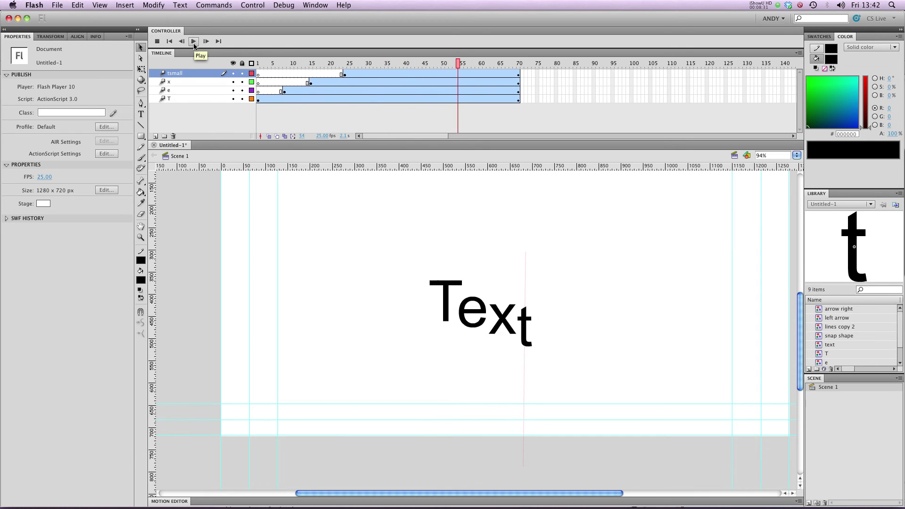
# - In the Motion Editor, give the capital T's basic motion a Bounce In ease
pyautogui.click(258, 63)
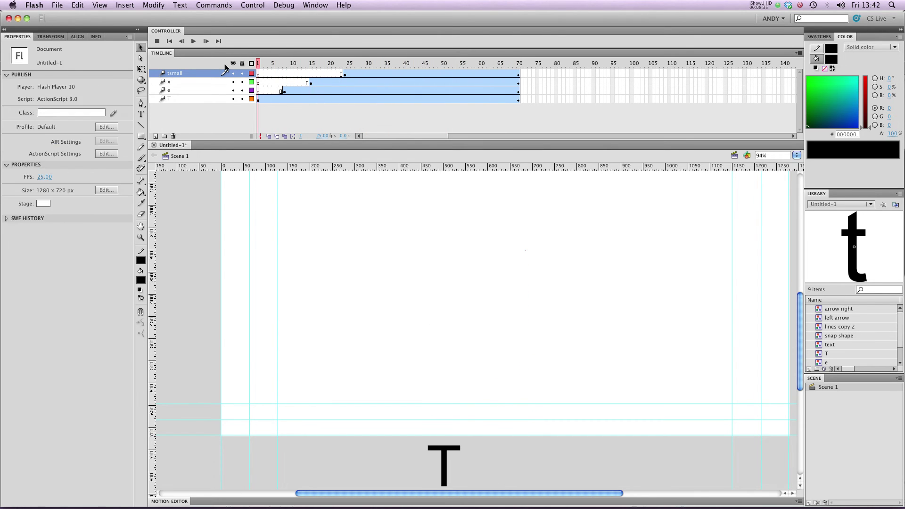
pyautogui.click(260, 100)
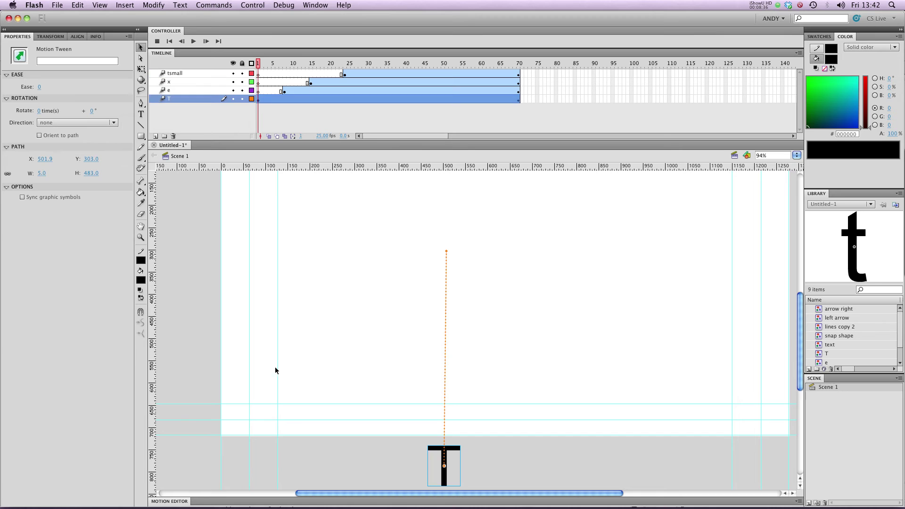
pyautogui.click(269, 504)
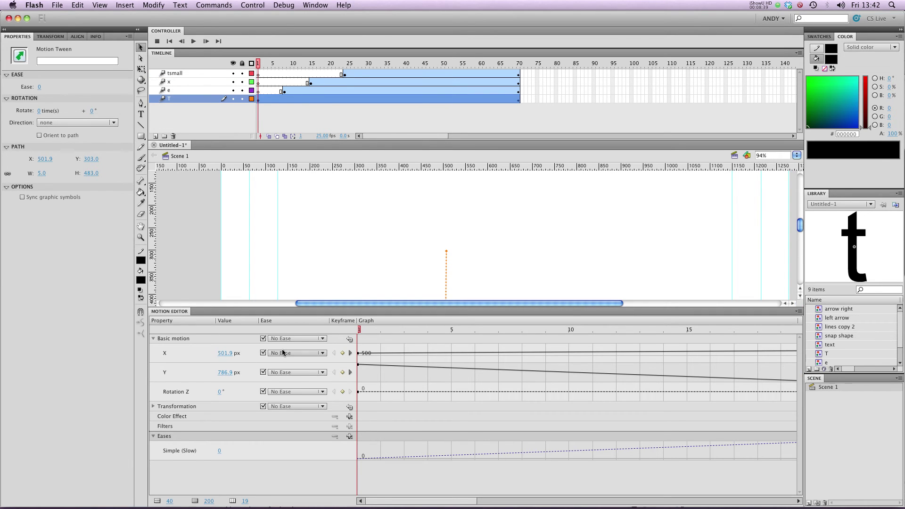
pyautogui.click(349, 437)
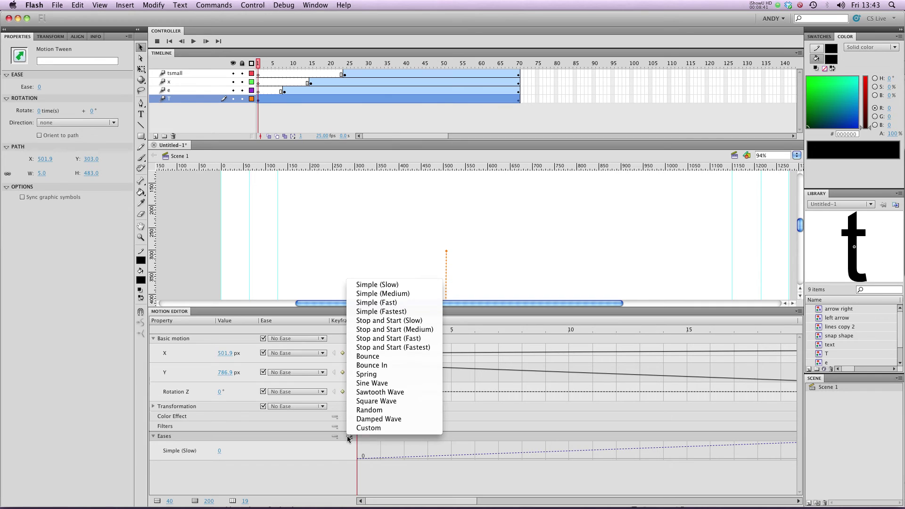
pyautogui.click(368, 366)
pyautogui.click(322, 340)
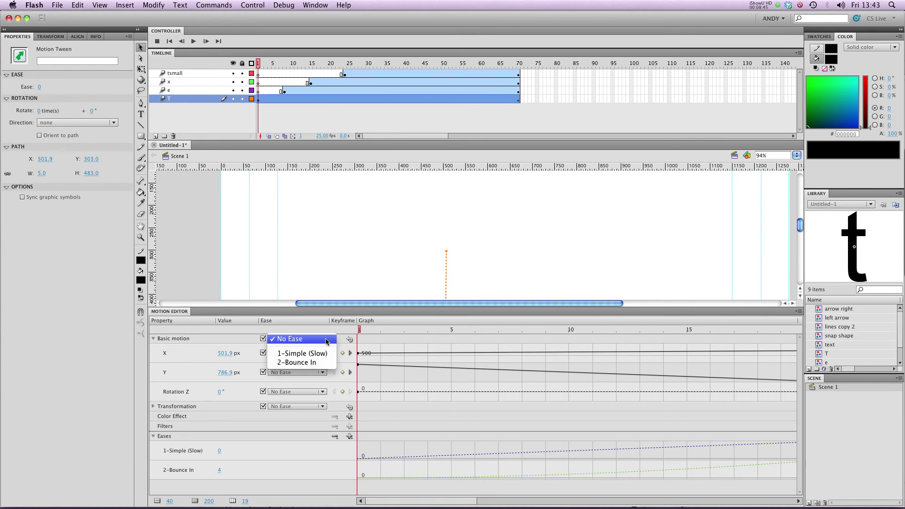
pyautogui.click(325, 363)
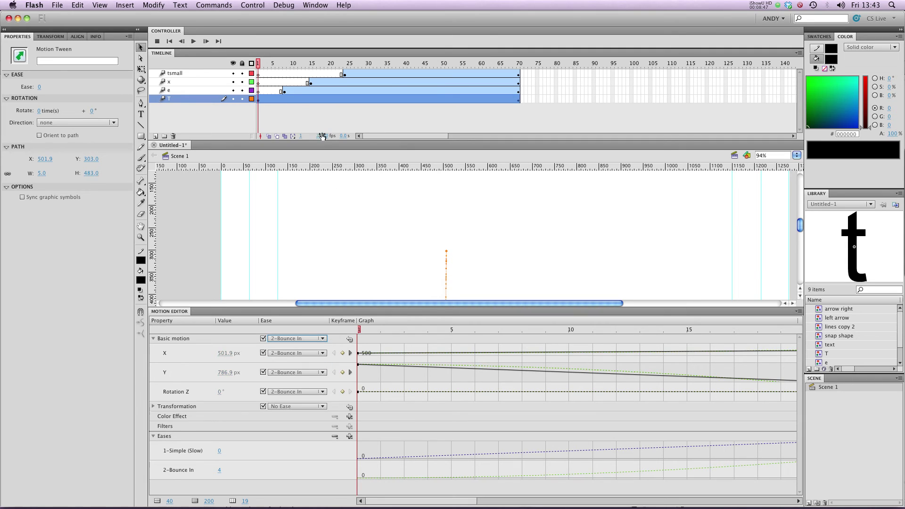
# - Add a Bounce In ease to the e tween and apply it to its basic motion
pyautogui.click(286, 91)
pyautogui.click(349, 436)
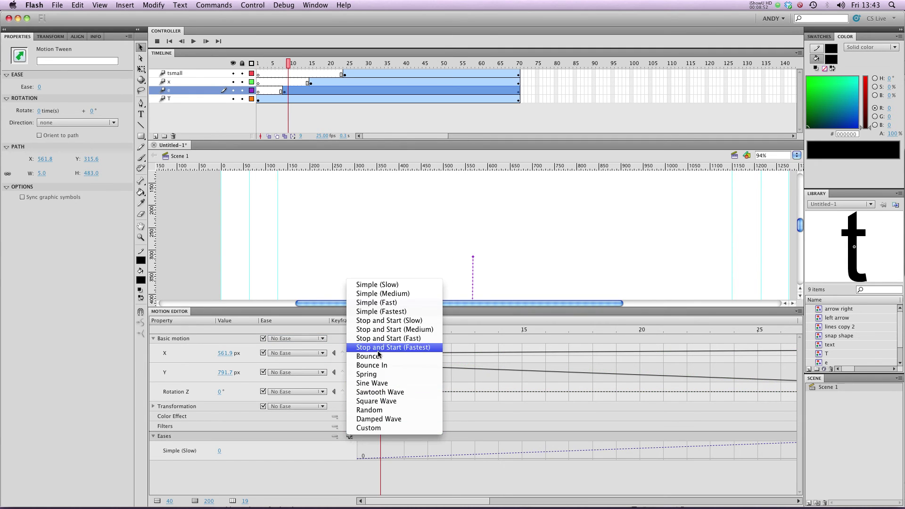
pyautogui.click(377, 366)
pyautogui.click(323, 338)
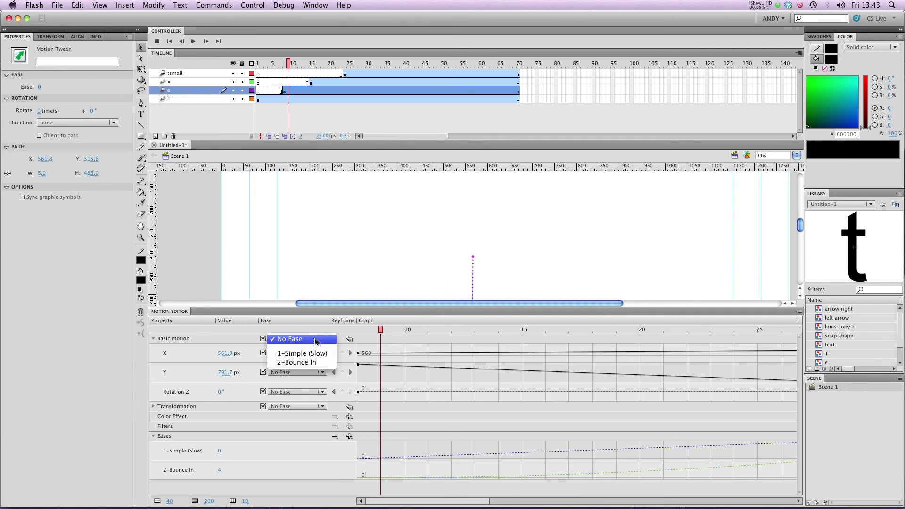
pyautogui.click(317, 362)
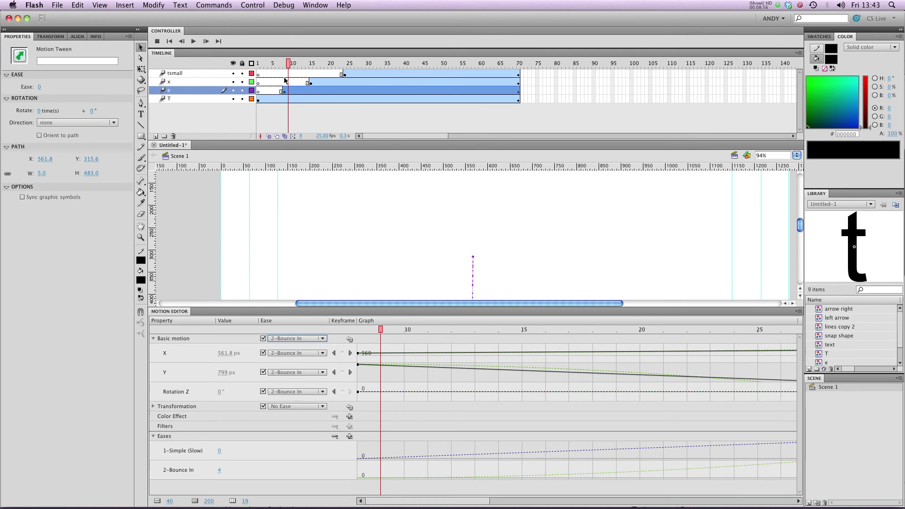
# - Add a Bounce In ease to the x tween and apply it to its basic motion
pyautogui.click(325, 84)
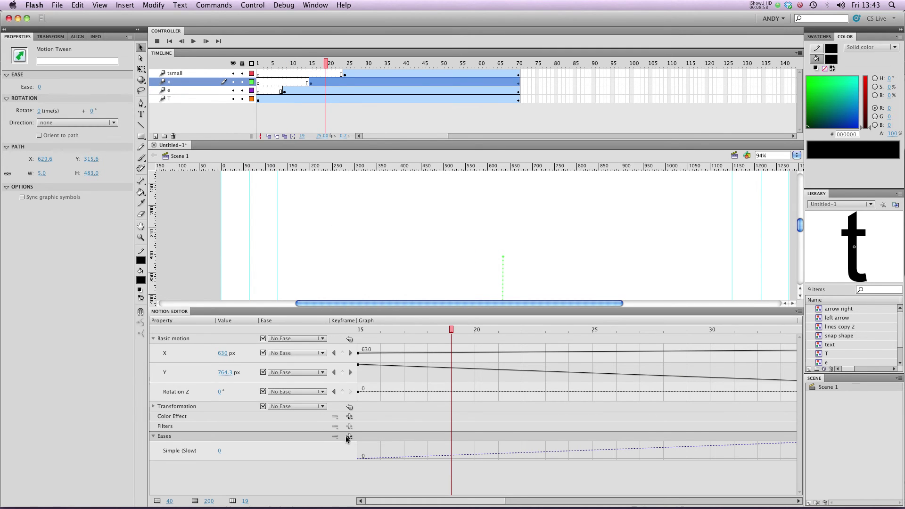
pyautogui.click(350, 437)
pyautogui.click(372, 366)
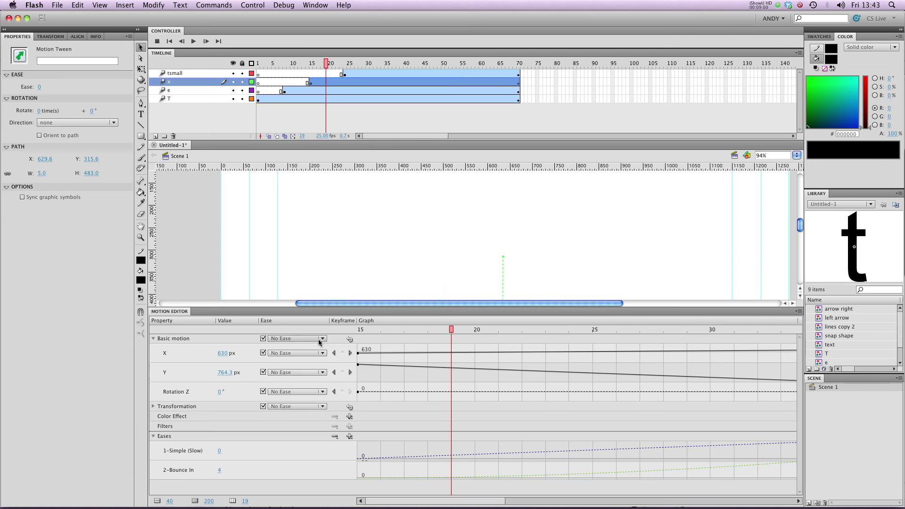
pyautogui.click(321, 338)
pyautogui.click(321, 354)
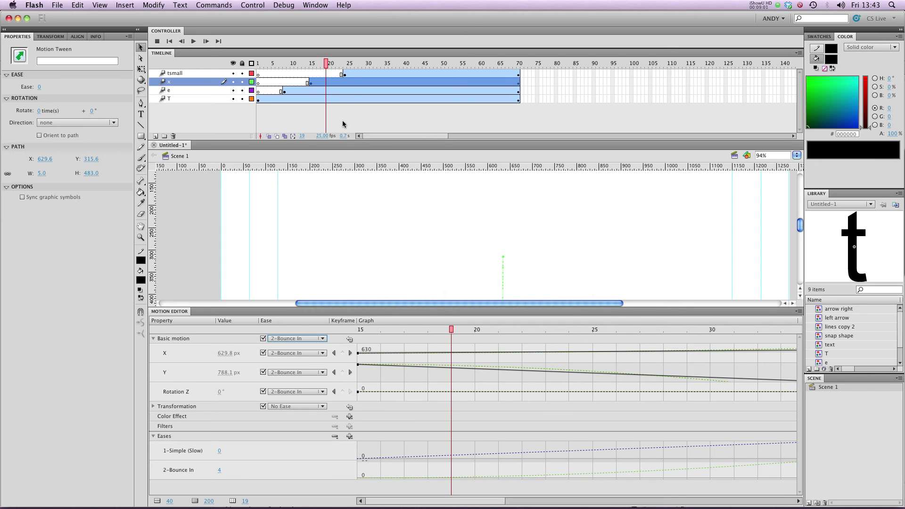
# - Add a Bounce In ease to the small t tween and apply it to its basic motion
pyautogui.click(345, 74)
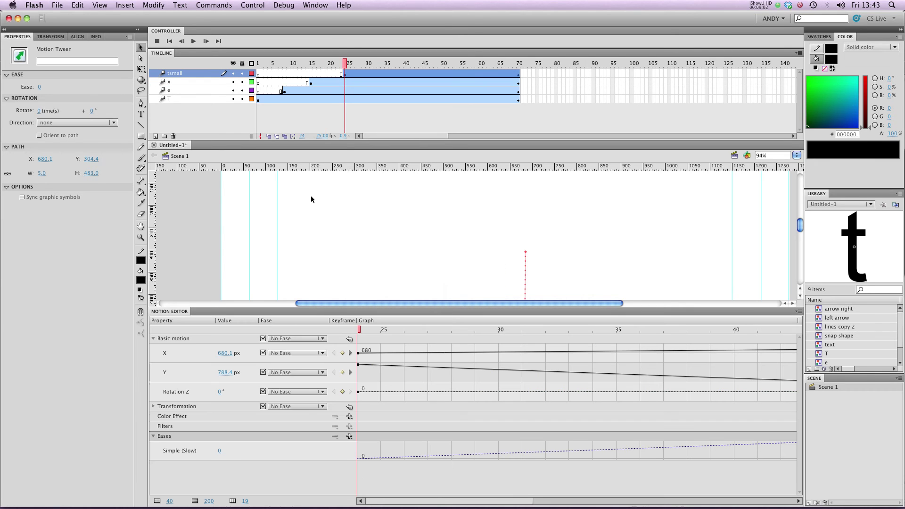
pyautogui.click(350, 437)
pyautogui.click(373, 364)
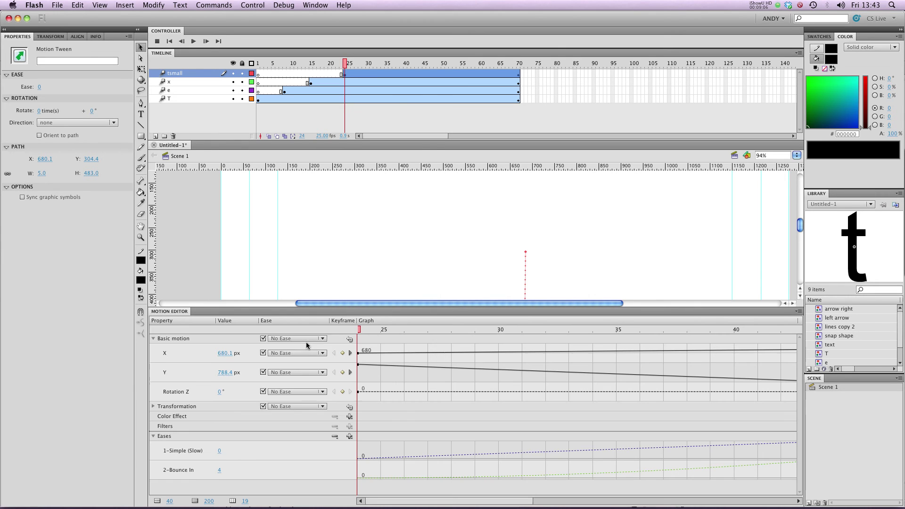
pyautogui.click(307, 341)
pyautogui.click(297, 364)
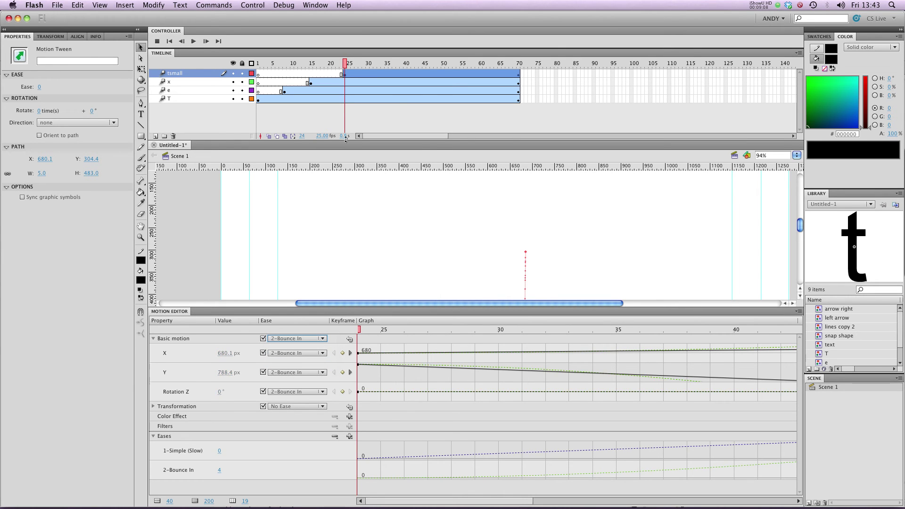
pyautogui.doubleClick(328, 313)
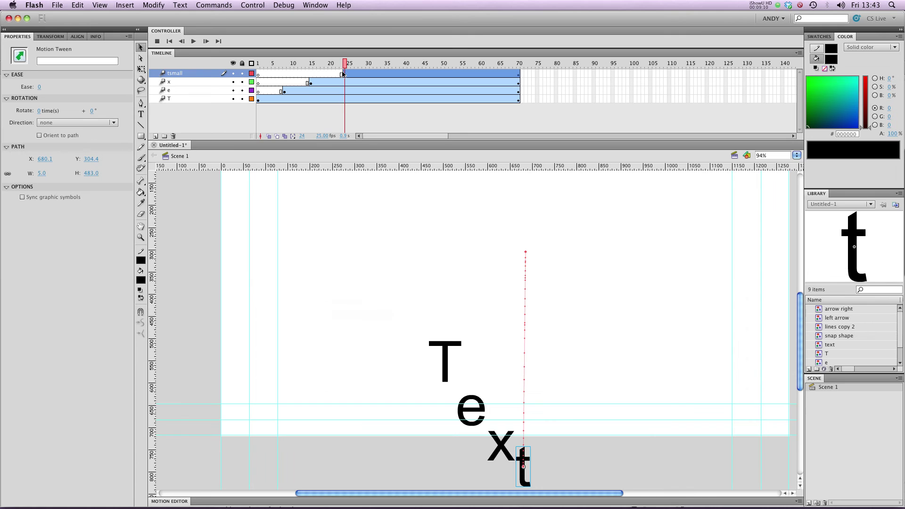
pyautogui.click(169, 41)
pyautogui.click(193, 42)
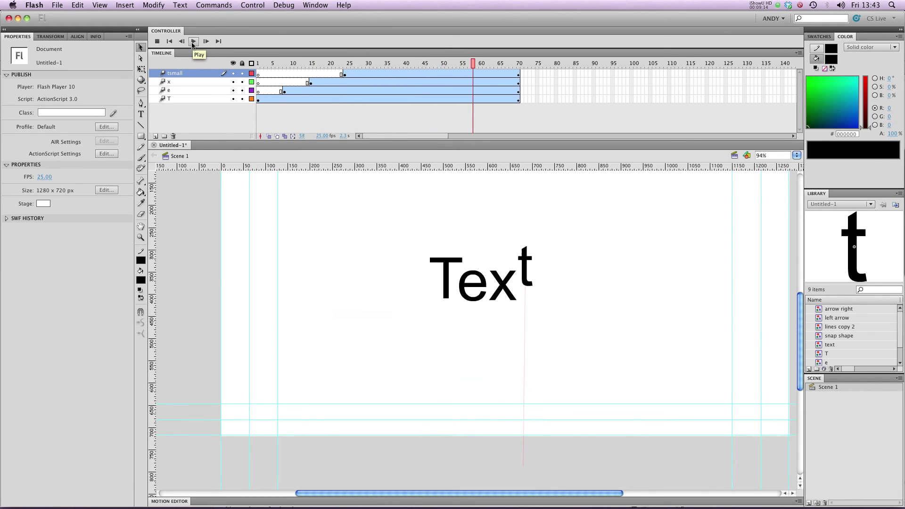
pyautogui.click(193, 42)
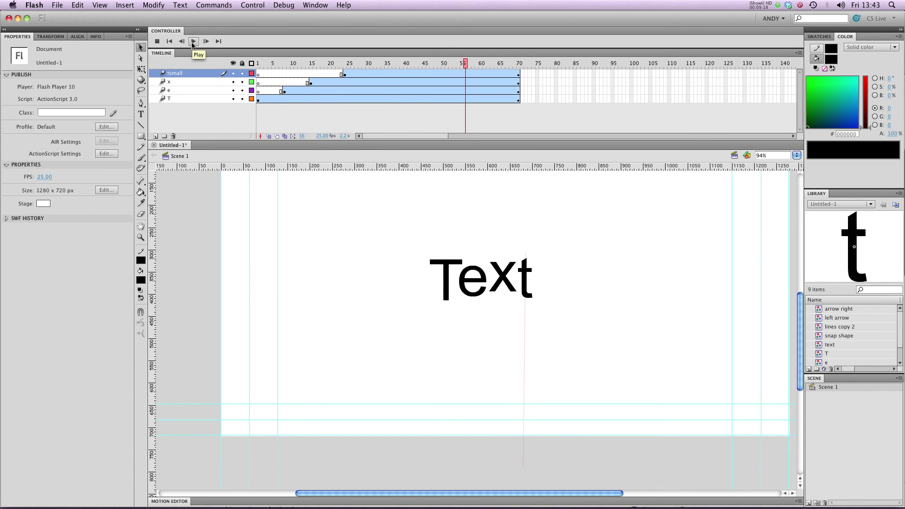
pyautogui.click(193, 41)
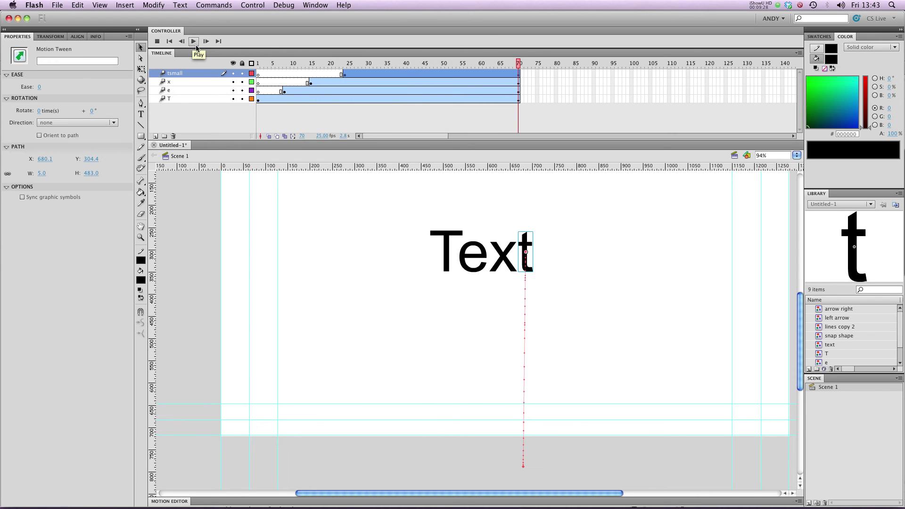
# - Set the e tween's rotation to 2 full turns
pyautogui.moveTo(339, 64); pyautogui.dragTo(245, 68)
pyautogui.click(286, 91)
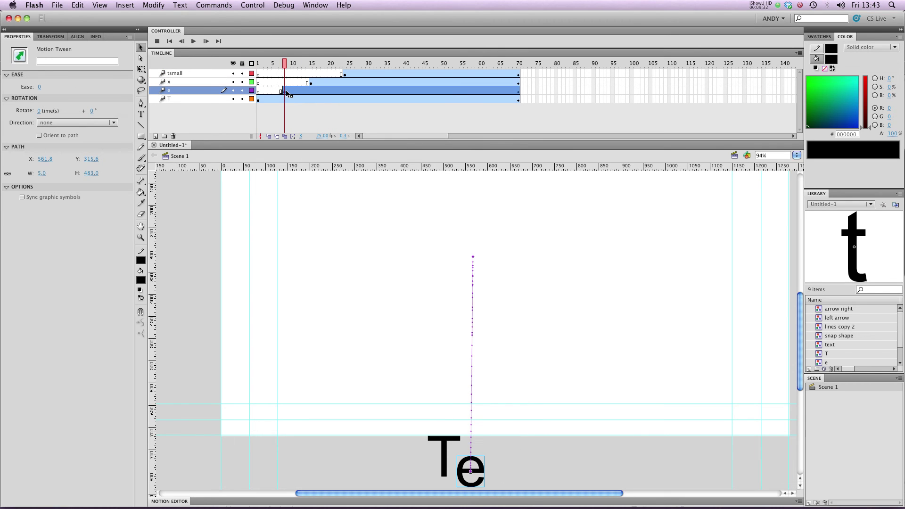
pyautogui.click(38, 111)
pyautogui.write('2')
pyautogui.press('Return')
# - Rewind and play the animation twice to check the spinning e
pyautogui.click(170, 41)
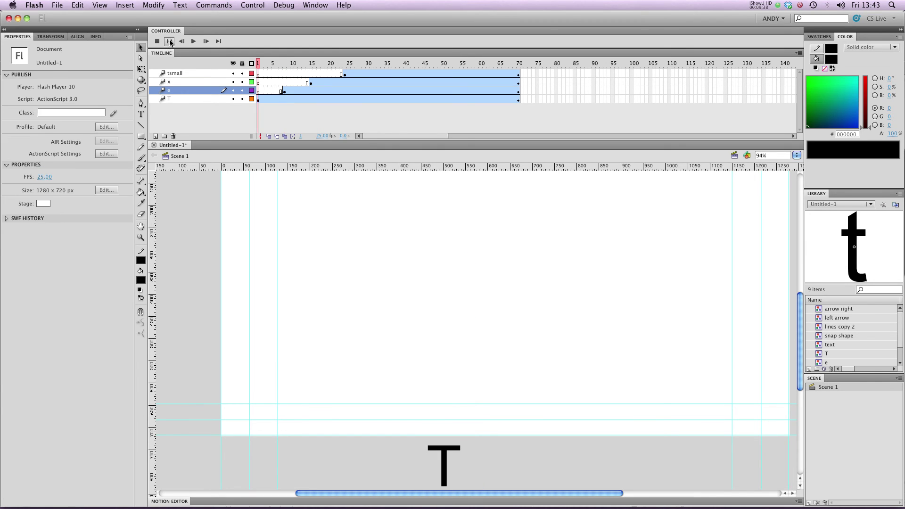
pyautogui.click(193, 42)
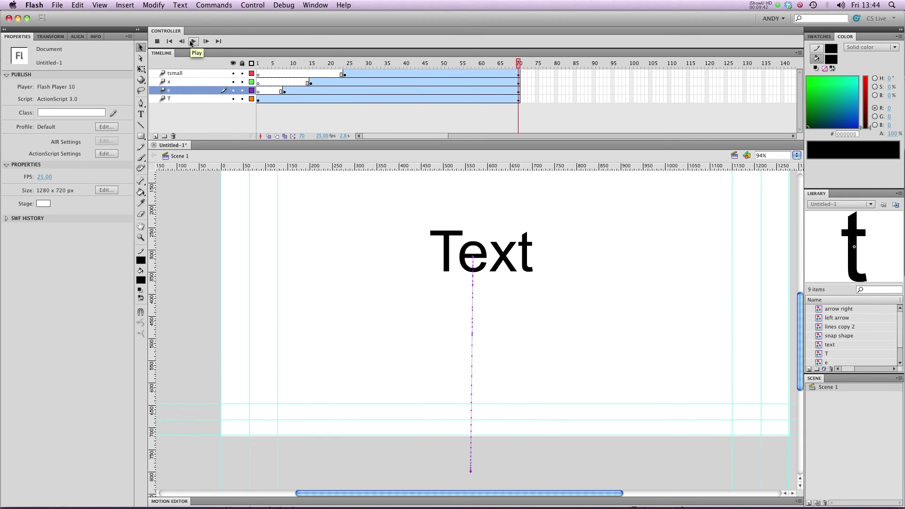
pyautogui.click(193, 41)
# - Add a Sawtooth Wave ease to the x tween and apply 3-Sawtooth Wave to its basic motion
pyautogui.click(311, 85)
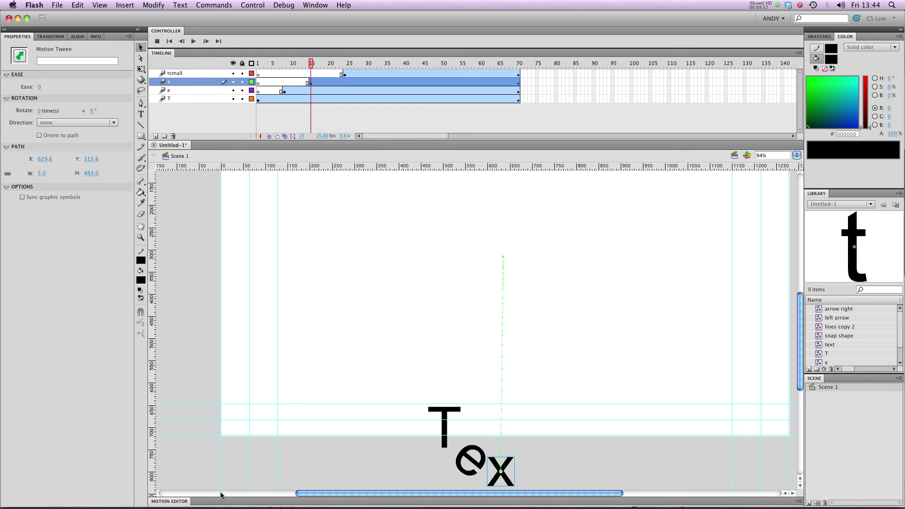
pyautogui.click(237, 504)
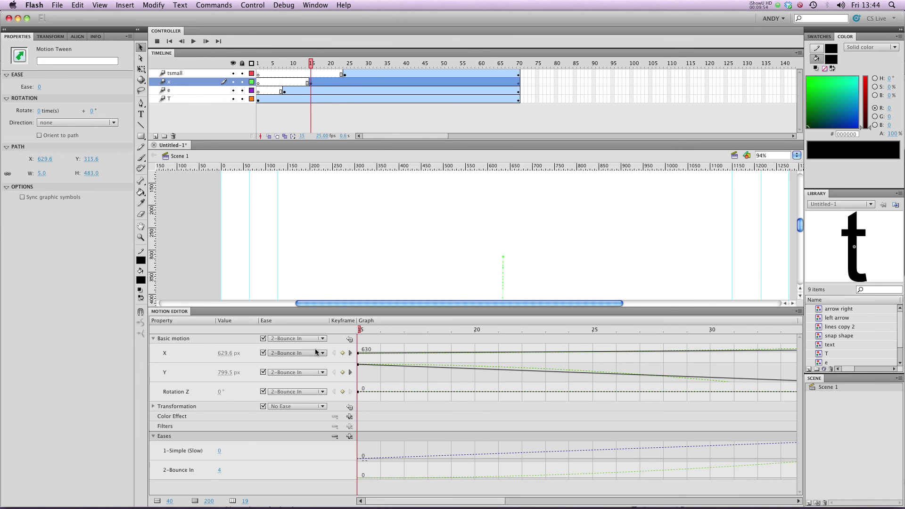
pyautogui.click(349, 436)
pyautogui.click(409, 392)
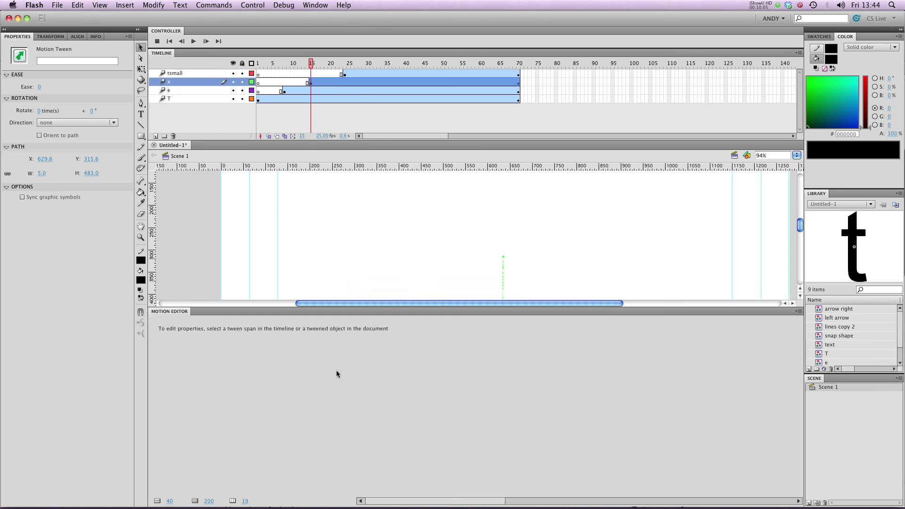
pyautogui.click(313, 340)
pyautogui.click(297, 372)
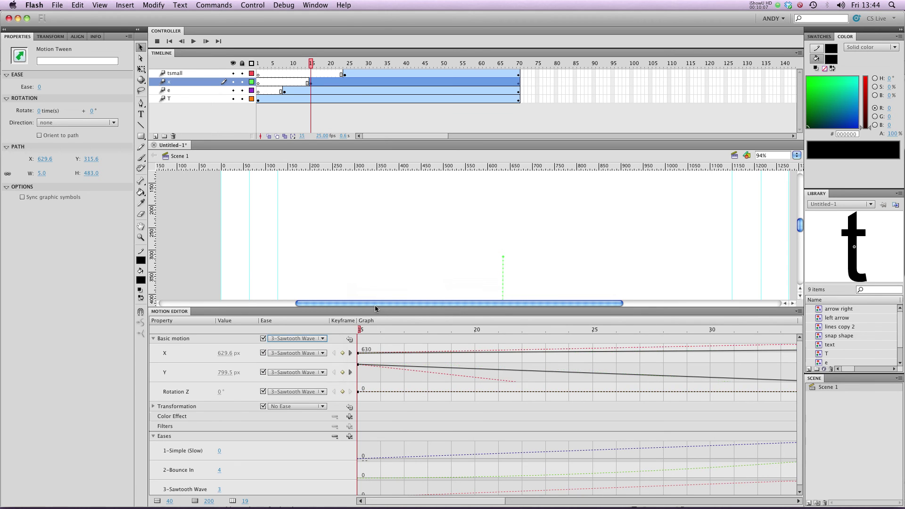
# - Collapse the Motion Editor and replay the animation from frame 1 to preview the x
pyautogui.click(374, 311)
pyautogui.moveTo(316, 64); pyautogui.dragTo(193, 55)
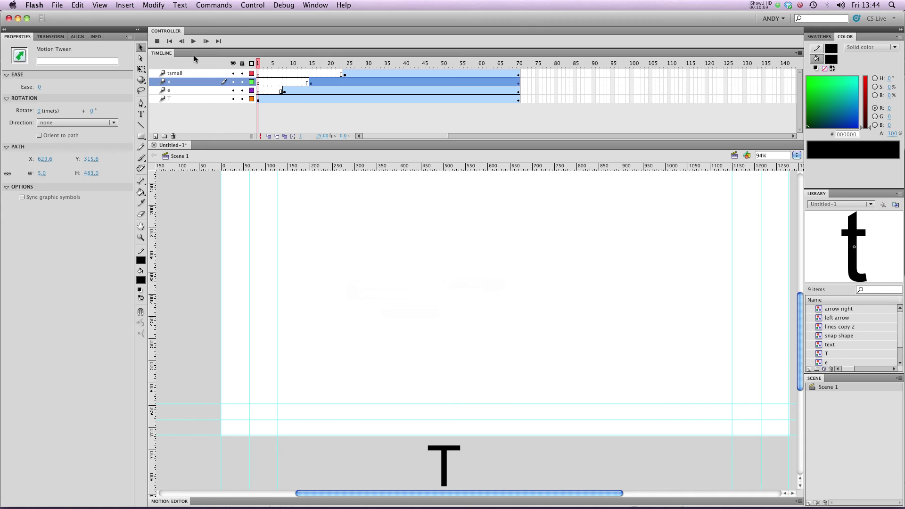
pyautogui.click(194, 42)
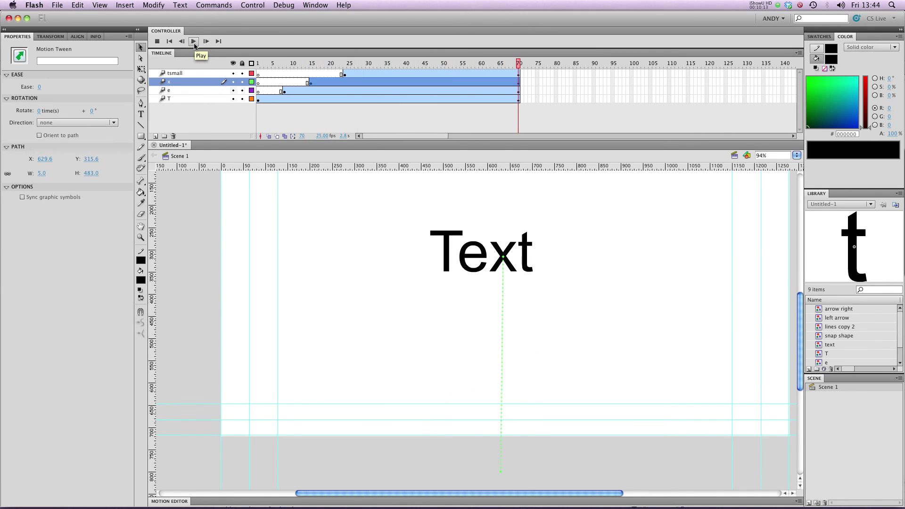
pyautogui.click(193, 42)
# - Bend the small t's motion path into a rightward curve and replay the animation to check it
pyautogui.click(527, 256)
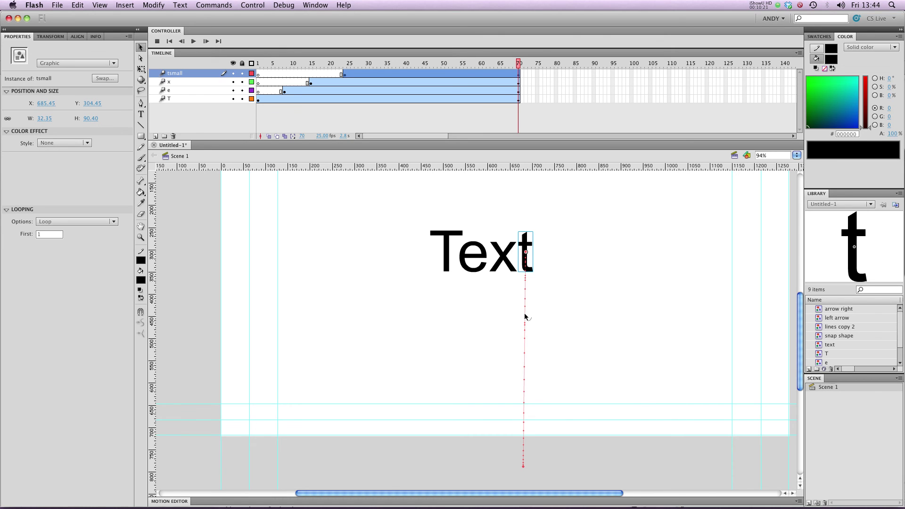
pyautogui.moveTo(525, 317); pyautogui.dragTo(579, 307)
pyautogui.click(169, 41)
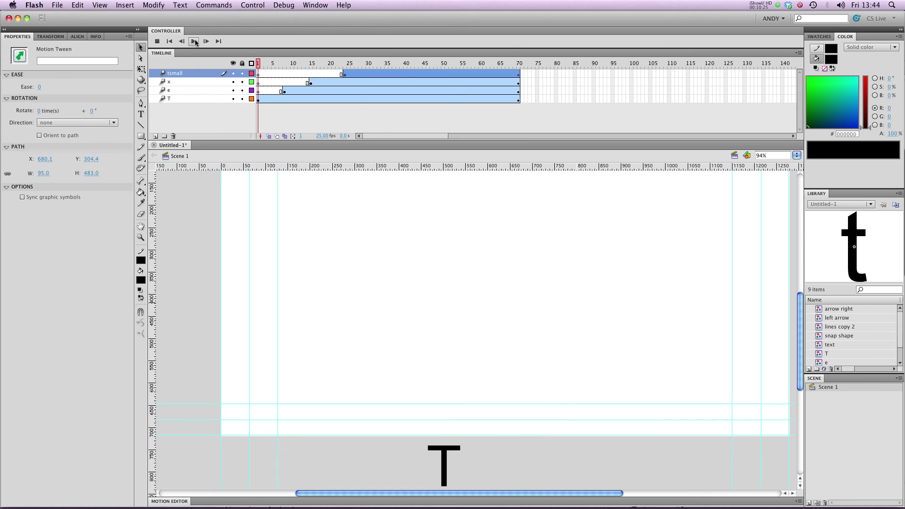
pyautogui.click(195, 42)
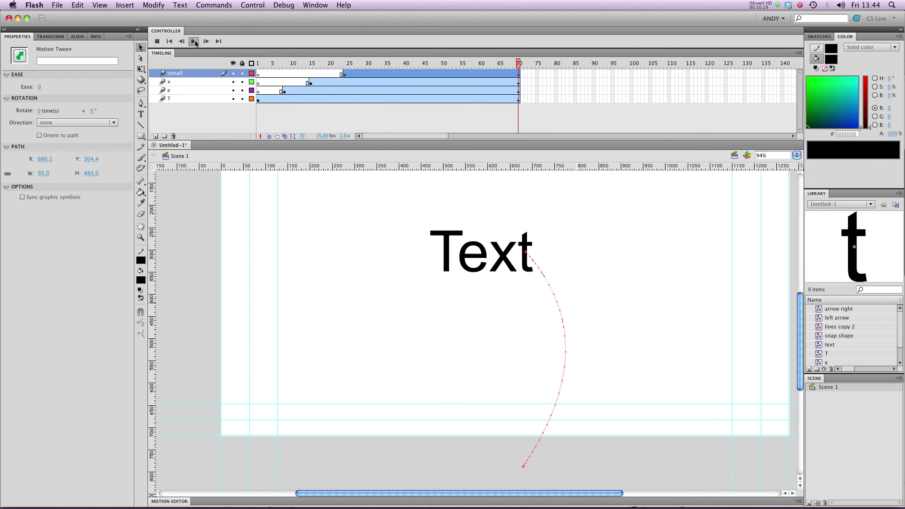
pyautogui.click(195, 42)
pyautogui.click(195, 41)
# - Select the capital T instance at its tween's final frame 70
pyautogui.click(259, 100)
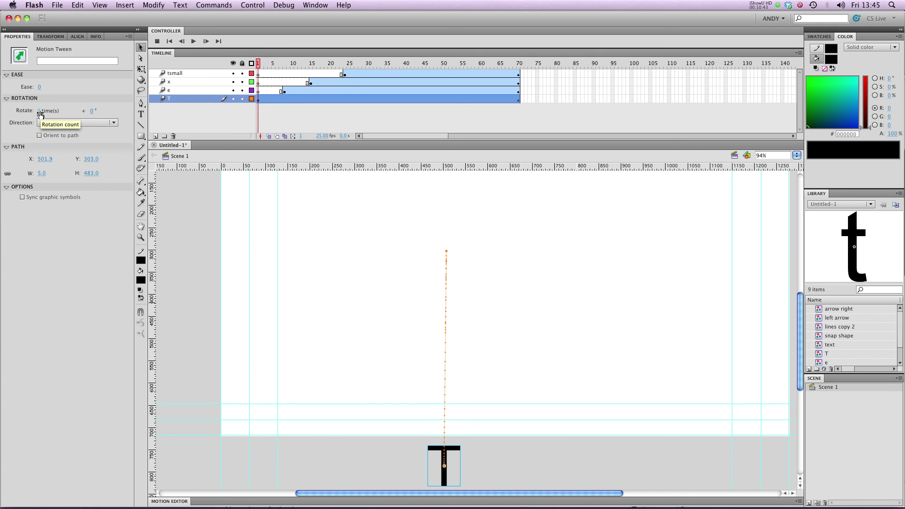
pyautogui.click(519, 75)
pyautogui.click(450, 232)
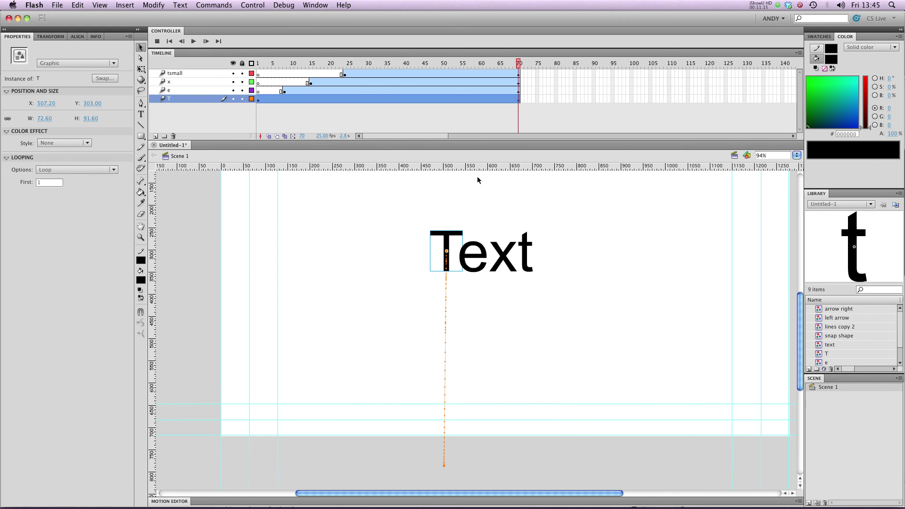
pyautogui.click(259, 100)
pyautogui.click(520, 100)
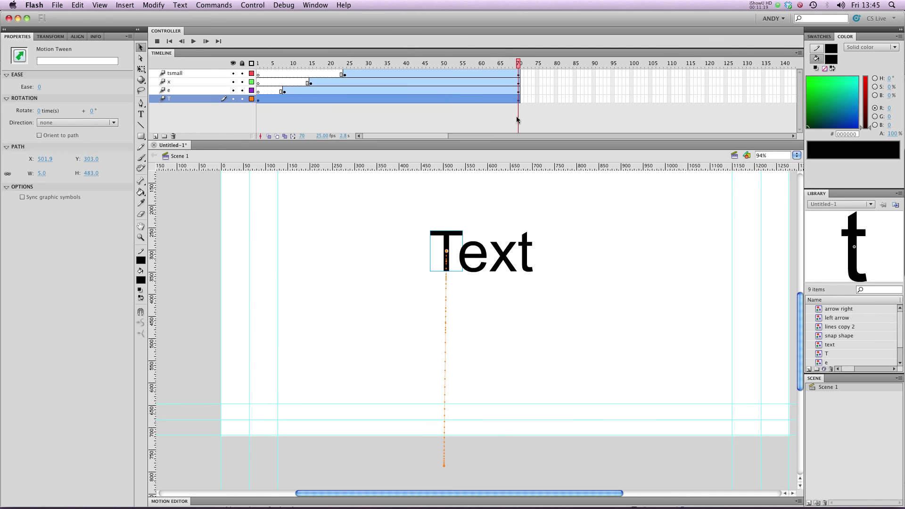
pyautogui.moveTo(417, 207); pyautogui.dragTo(439, 239)
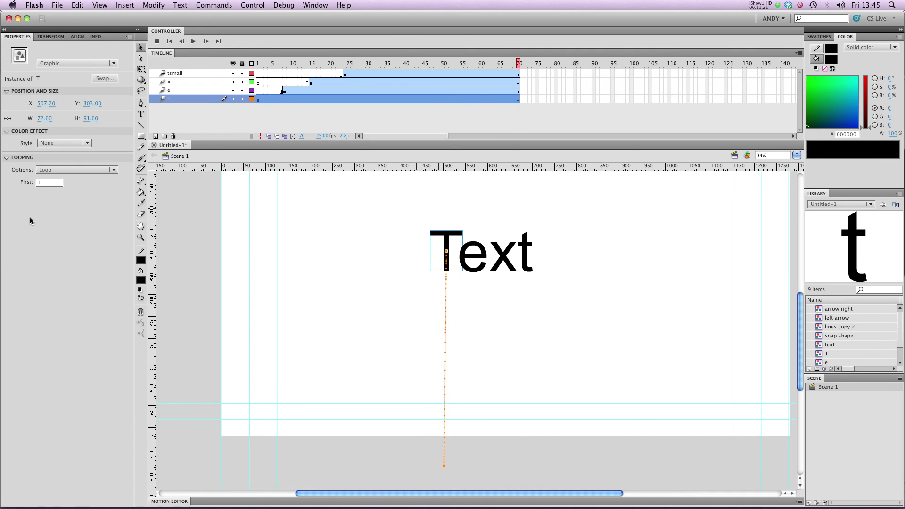
# - Set the T's Alpha colour effect to 0% and play the fade from frame 1
pyautogui.click(48, 143)
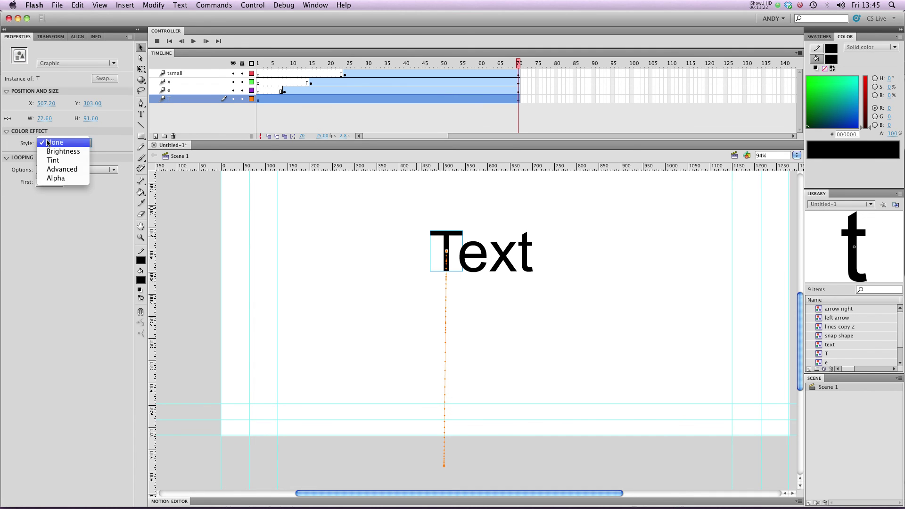
pyautogui.click(56, 179)
pyautogui.moveTo(61, 161); pyautogui.dragTo(30, 162)
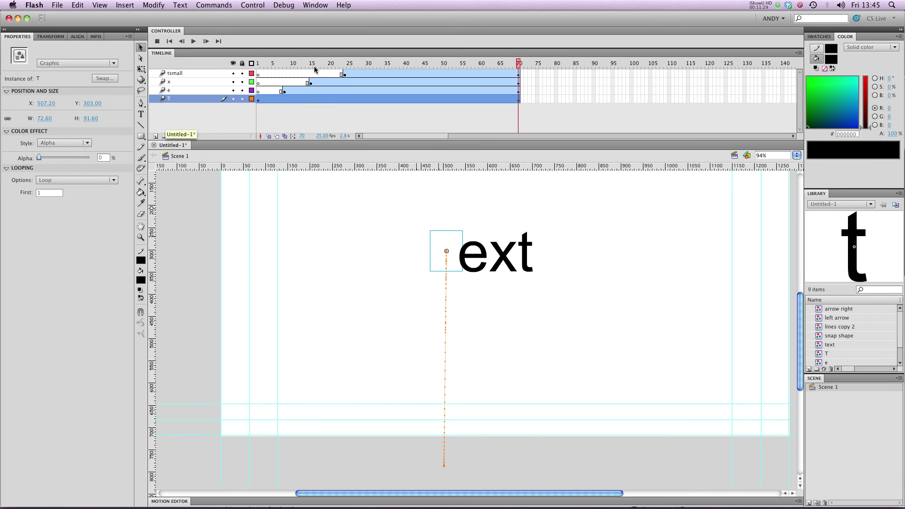
pyautogui.click(259, 98)
pyautogui.click(193, 44)
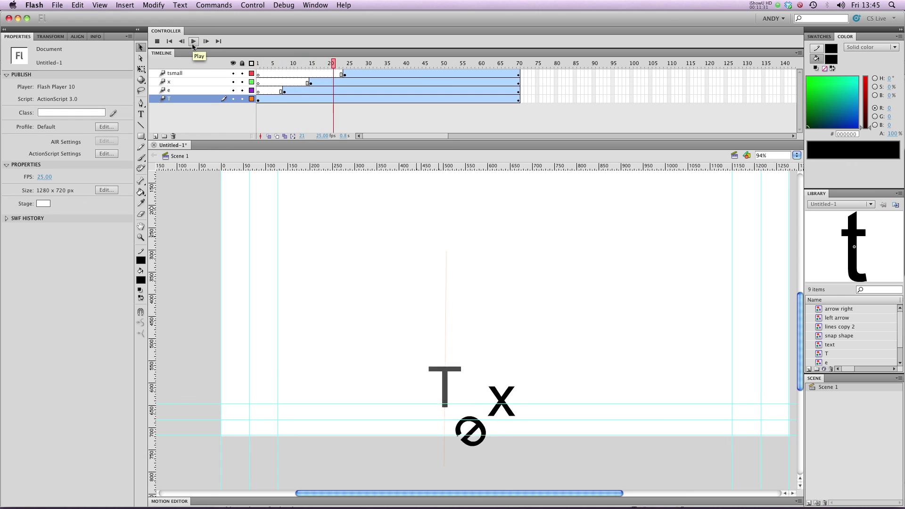